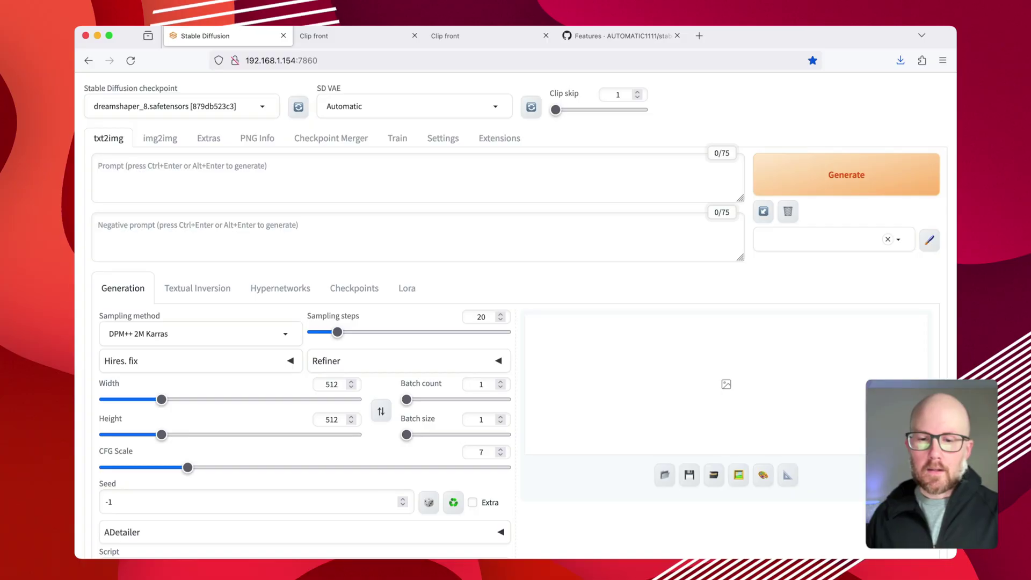
Step: Paste the five-line cat prompt and delete its Subject, Lighting, Camera, Composition and Environment labels
left_click(224, 164)
type("Subject: a cat in a wizard hat, Lighting: sunlight passing through foliage Camera: 3d render, cgi,hdr,octane render, 35mm, Composition: detailed, symmetrical Environment: in lush jungle with flowers, India")
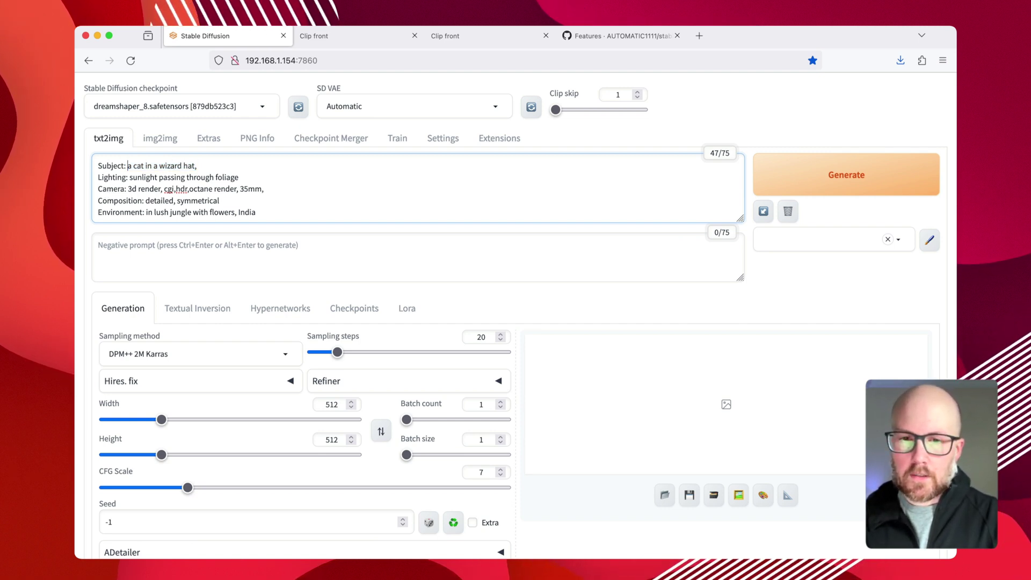
key("BackSpace")
key("Down")
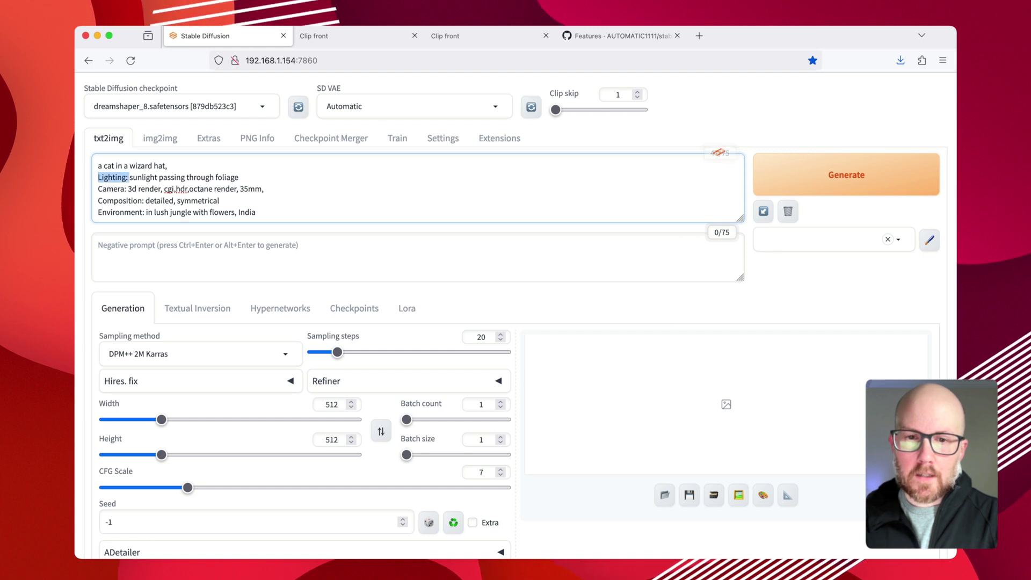
key("BackSpace")
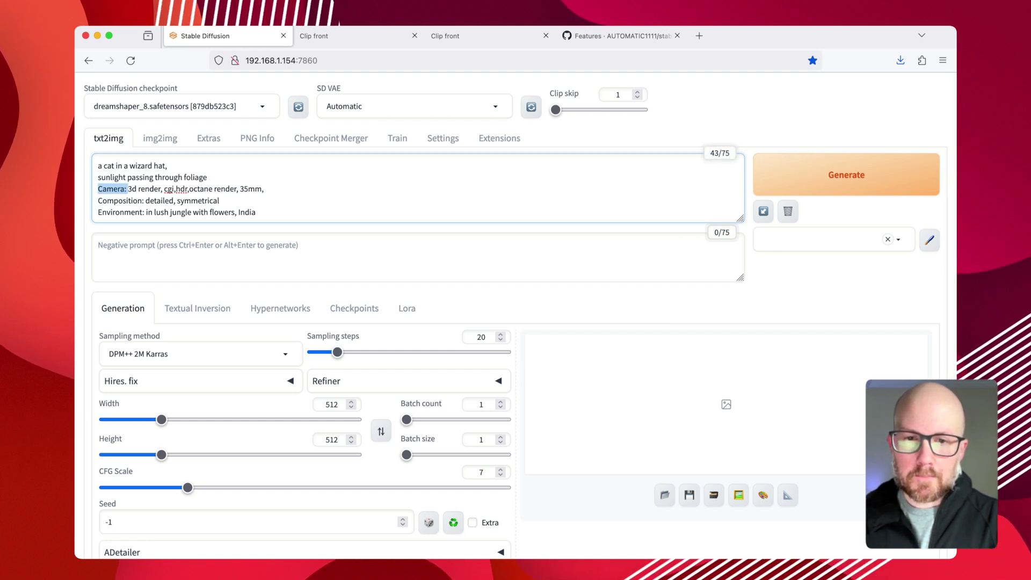
key("BackSpace")
key("Down")
key("BackSpace")
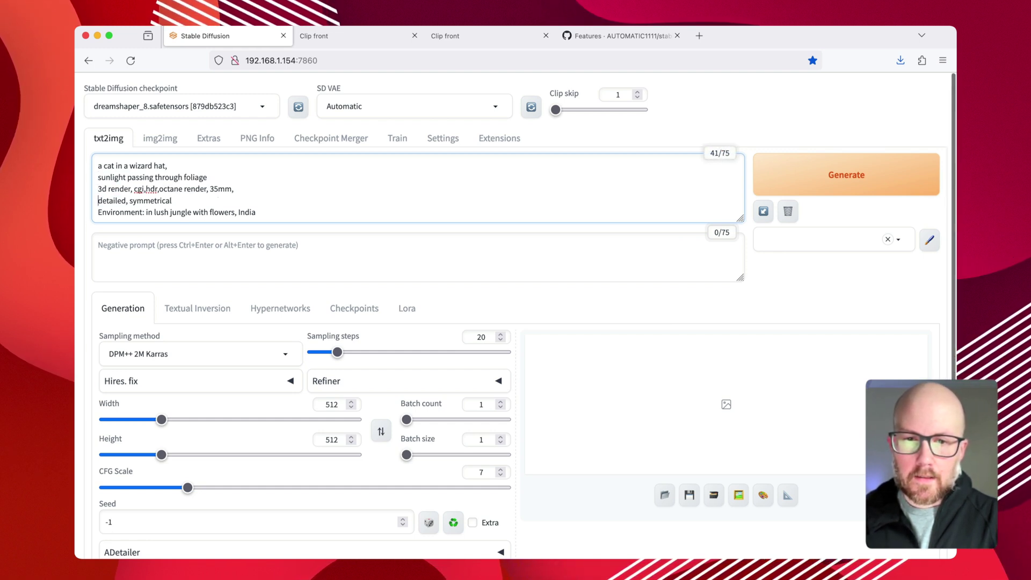
key("Down")
key("shift+alt+Right")
key("BackSpace")
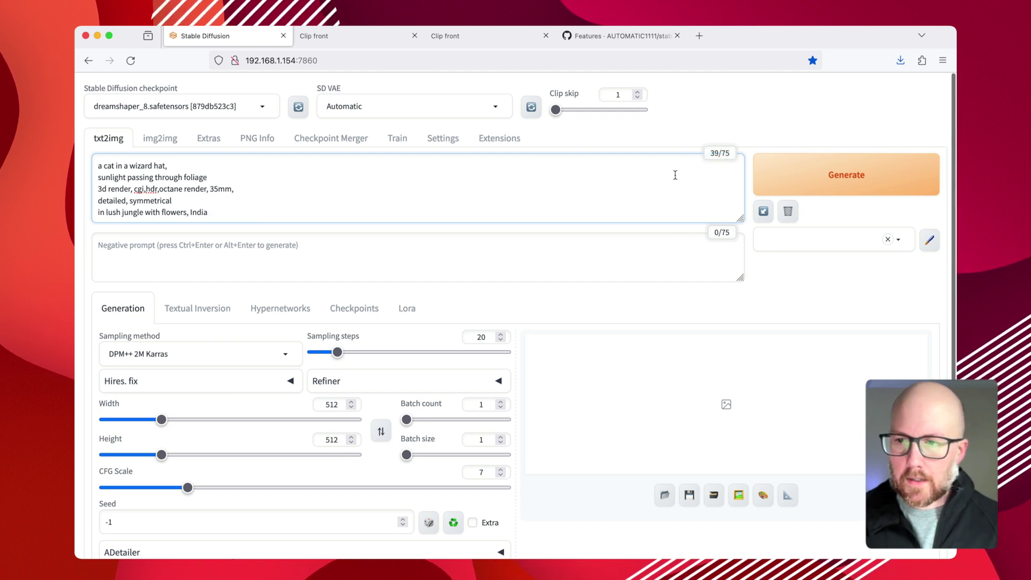
Step: Render the cat prompt as a 512x512 image of a grey cat in a blue wizard hat
left_click(809, 171)
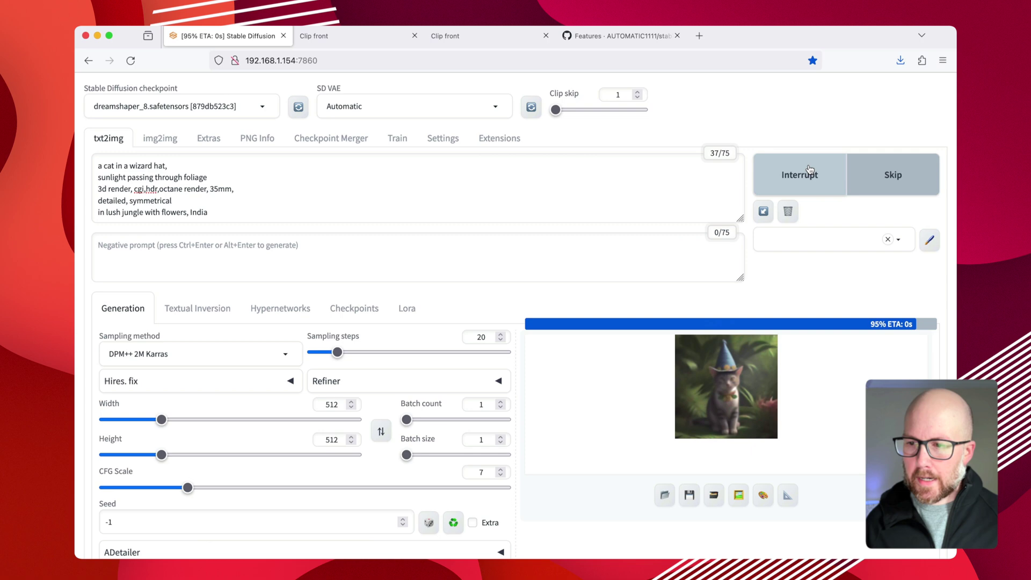
scroll(810, 171, "down", 5)
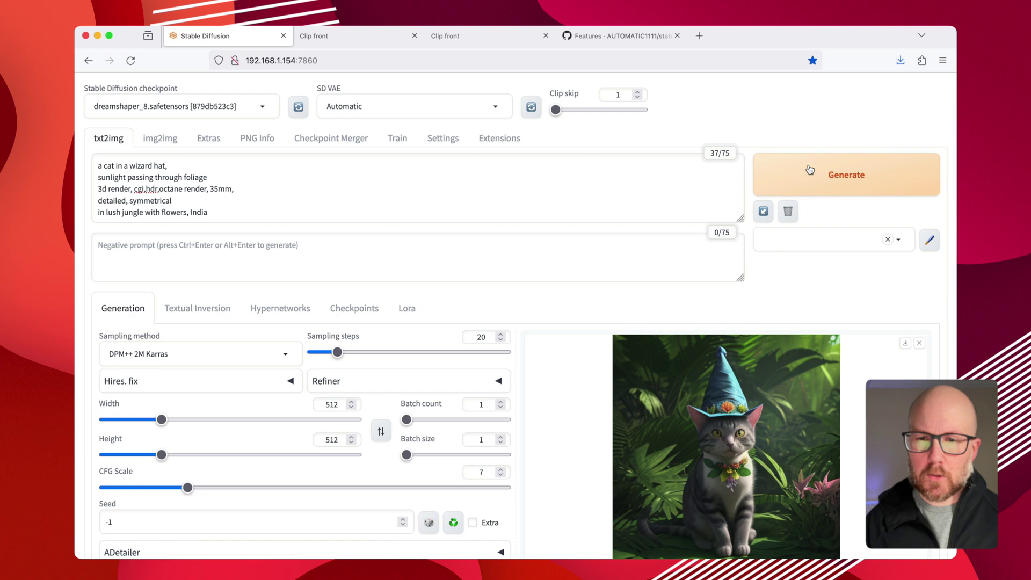
Step: Browse the LAION matches for 'cat in a wizard hat', then switch to the 'cat next to fireplace' results
left_click(371, 36)
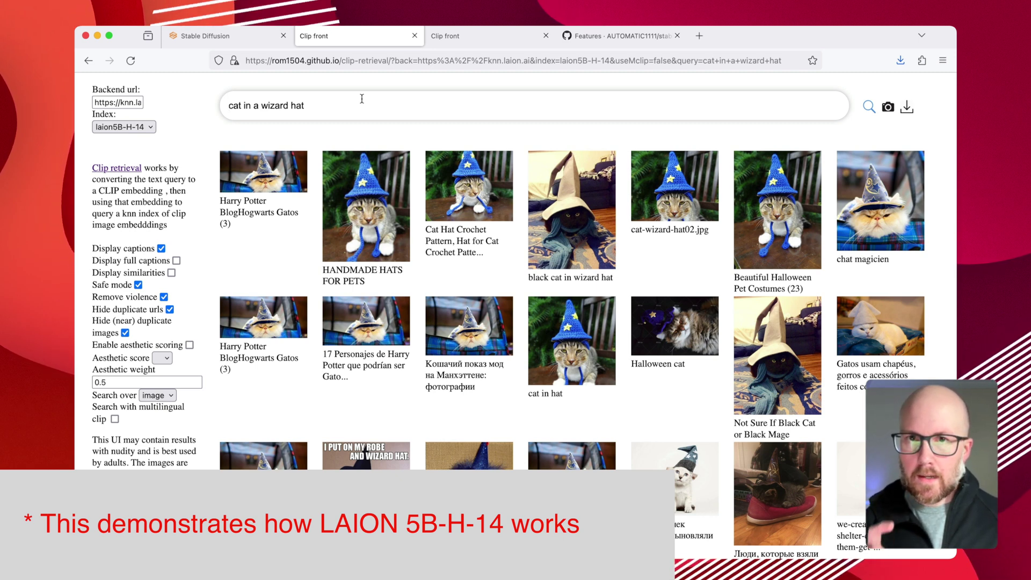
mouse_move(804, 223)
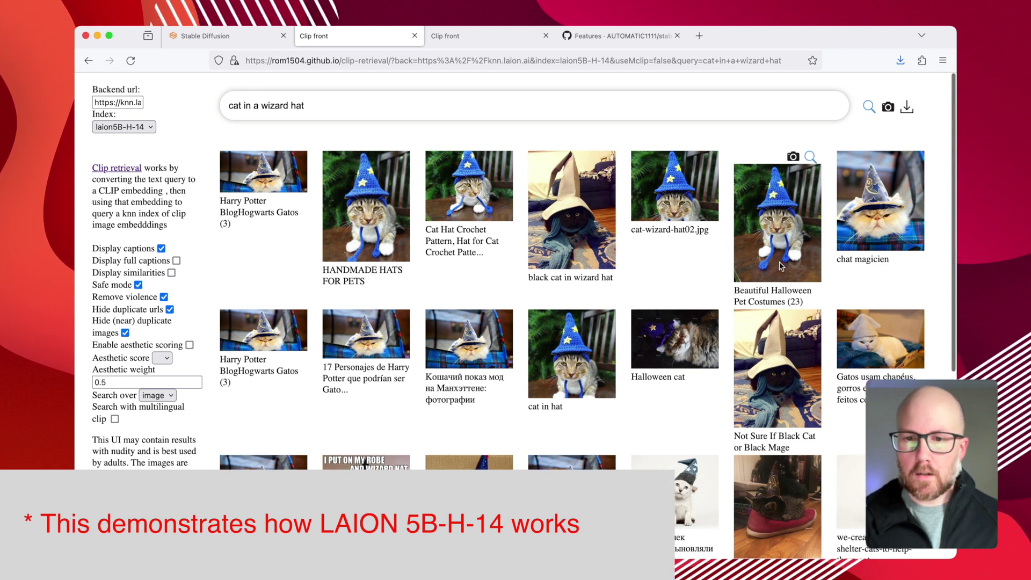
mouse_move(404, 184)
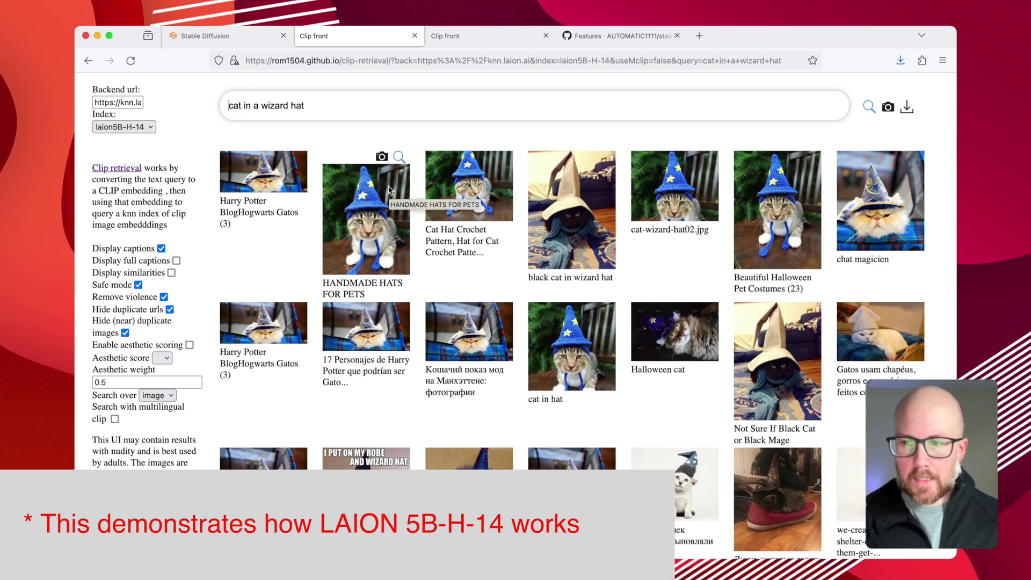
mouse_move(783, 200)
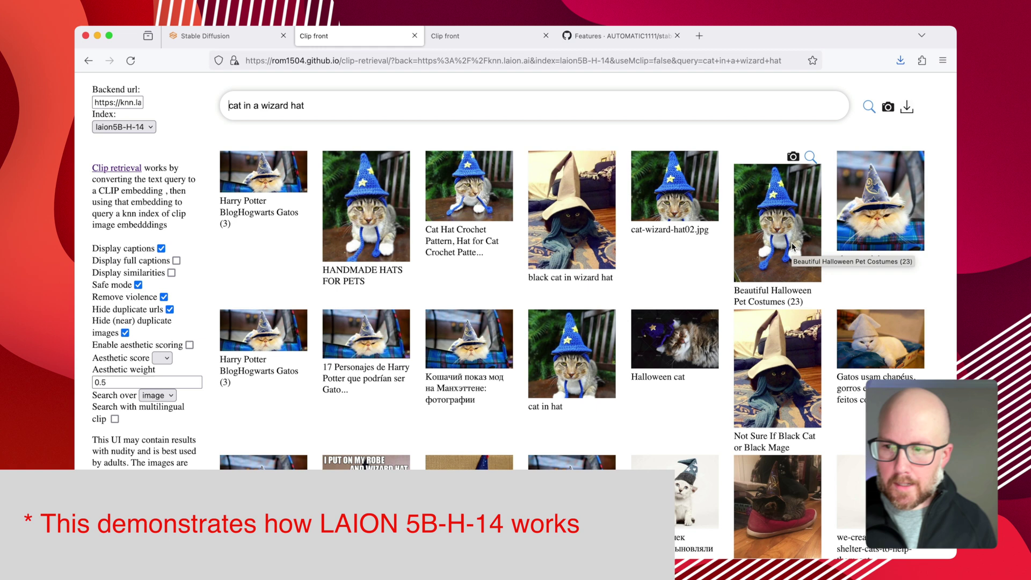
mouse_move(888, 289)
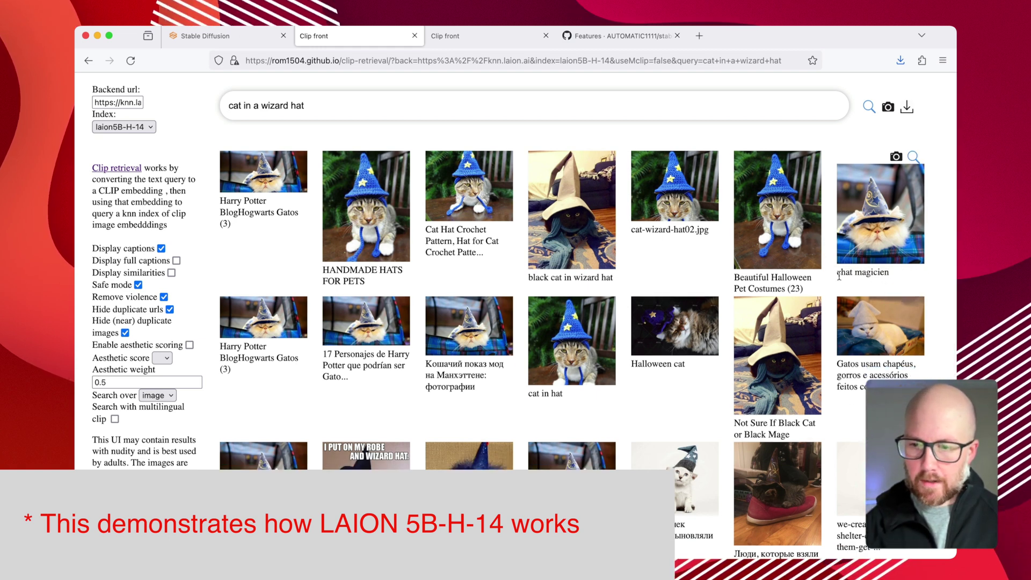
scroll(839, 275, "down", 2)
mouse_move(615, 255)
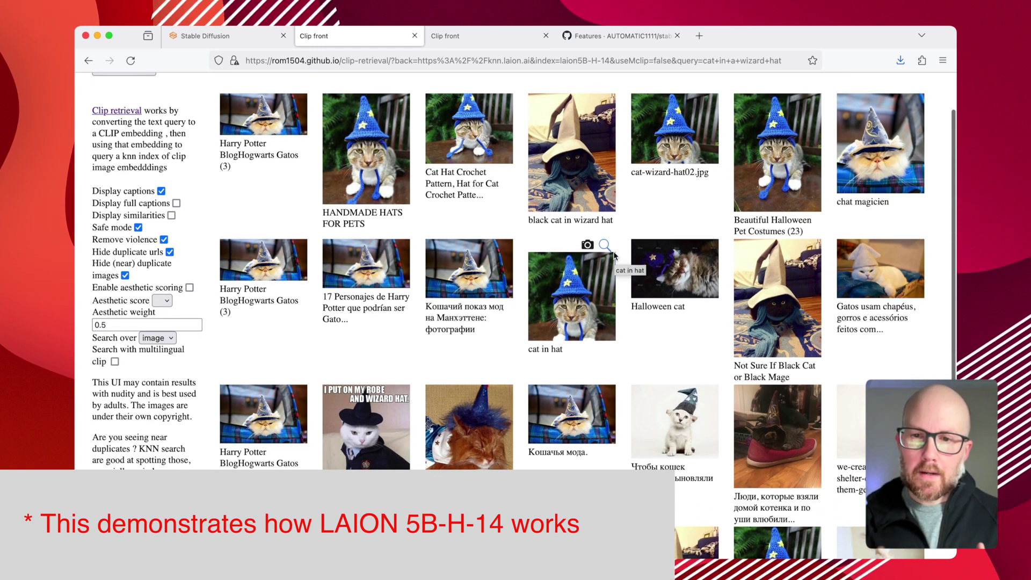
scroll(591, 226, "up", 2)
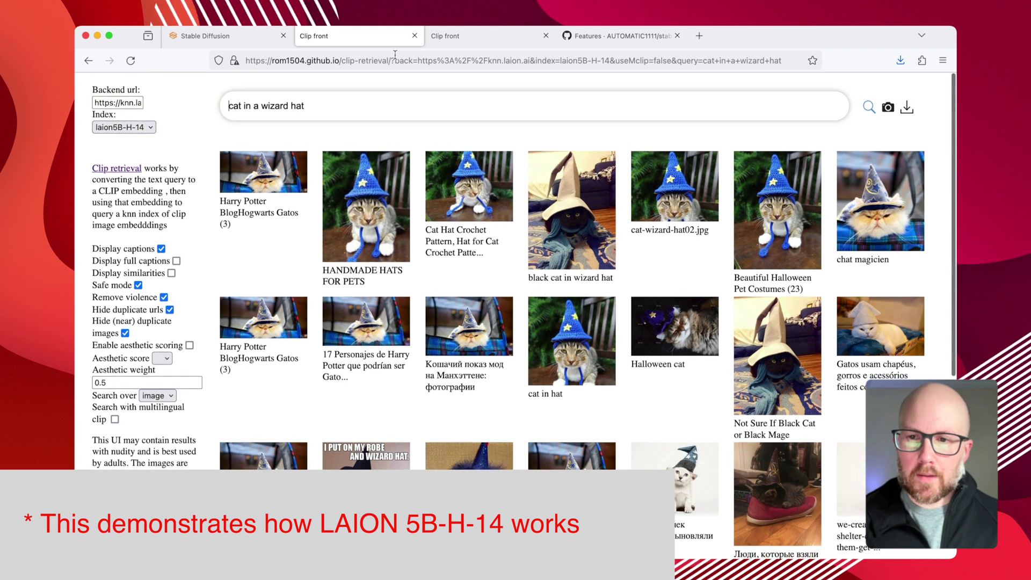
left_click(443, 39)
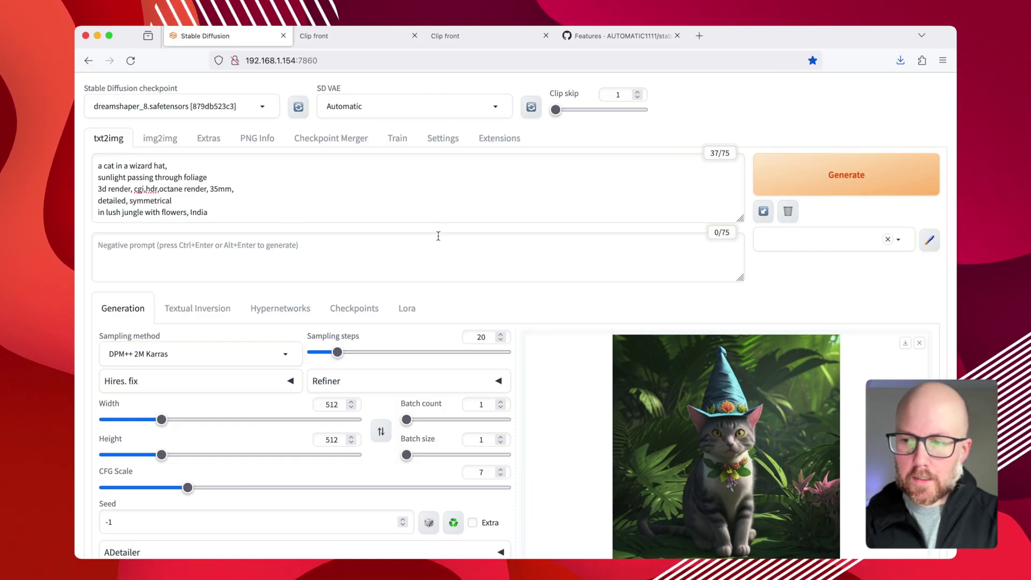
scroll(439, 236, "down", 1)
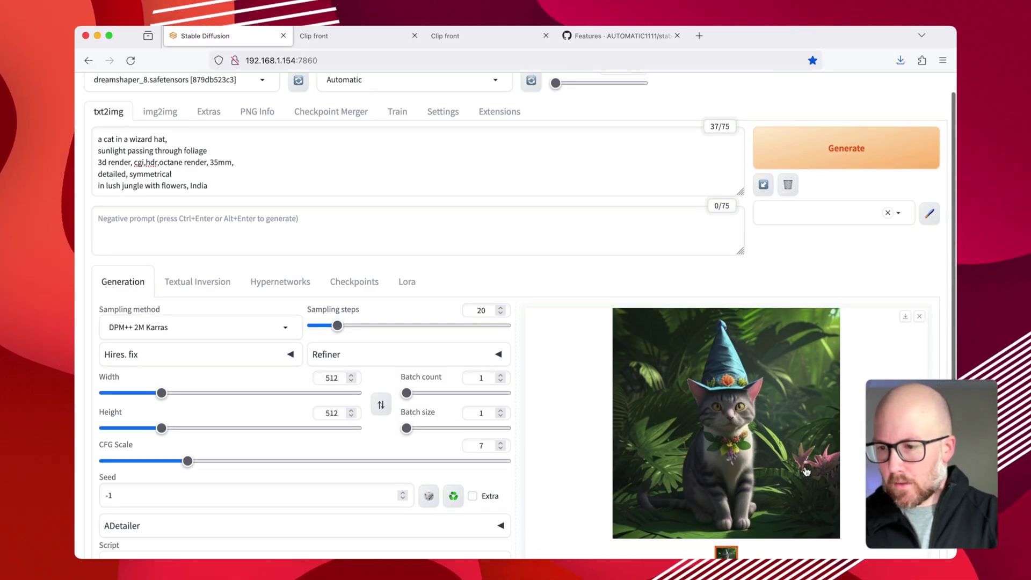
left_click(494, 241)
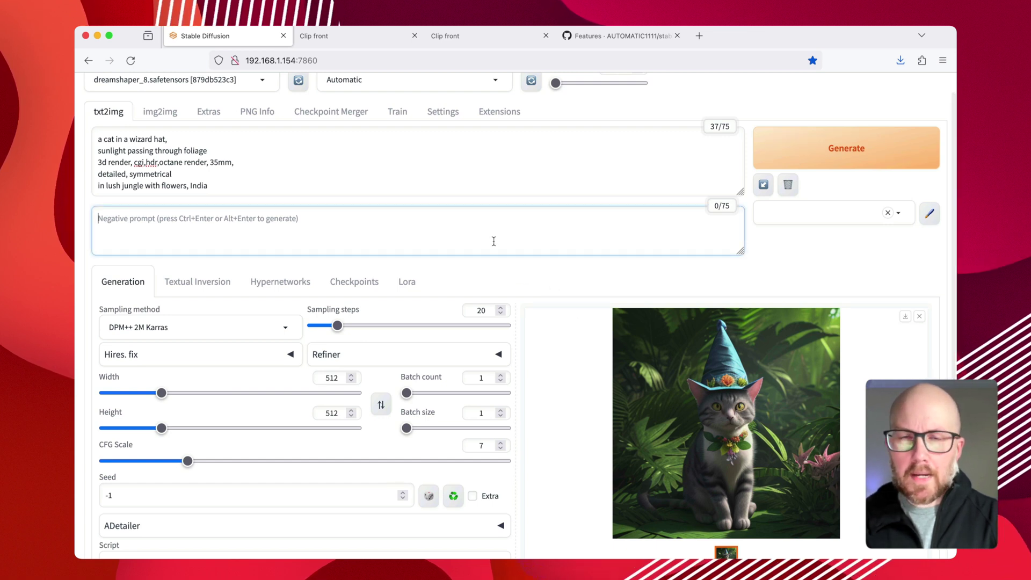
type("flower")
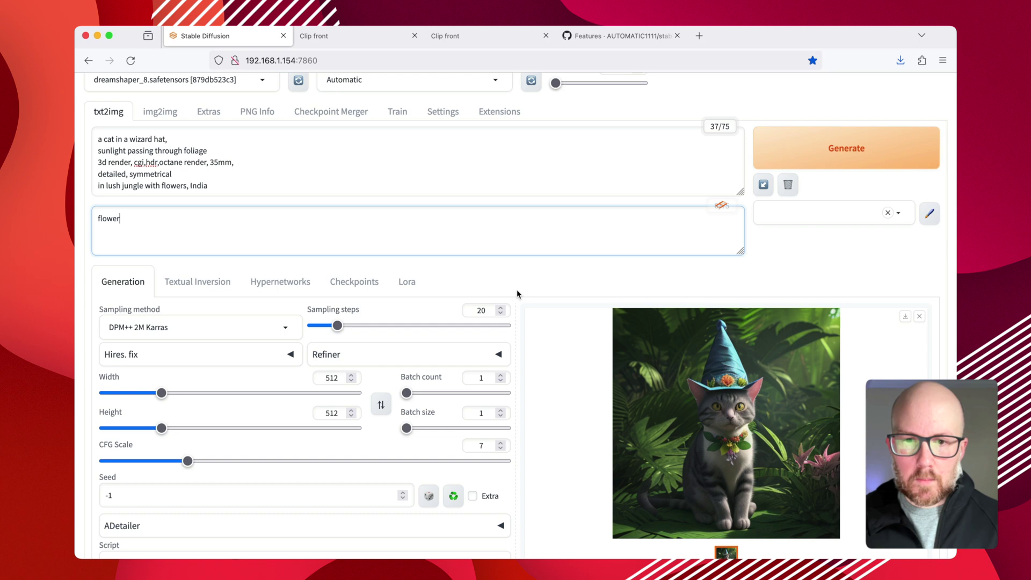
scroll(483, 300, "down", 3)
left_click(453, 415)
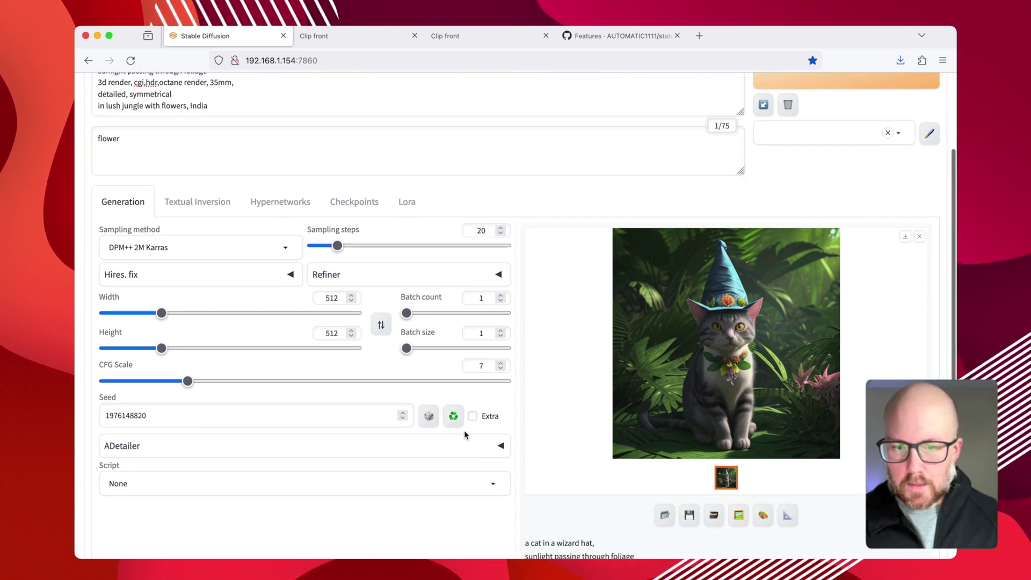
scroll(747, 396, "up", 3)
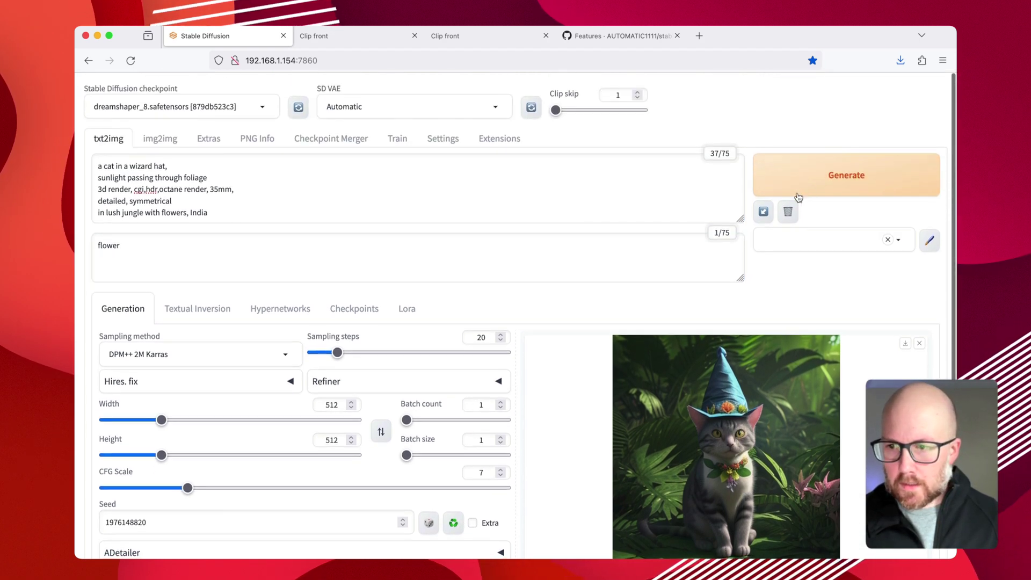
left_click(820, 173)
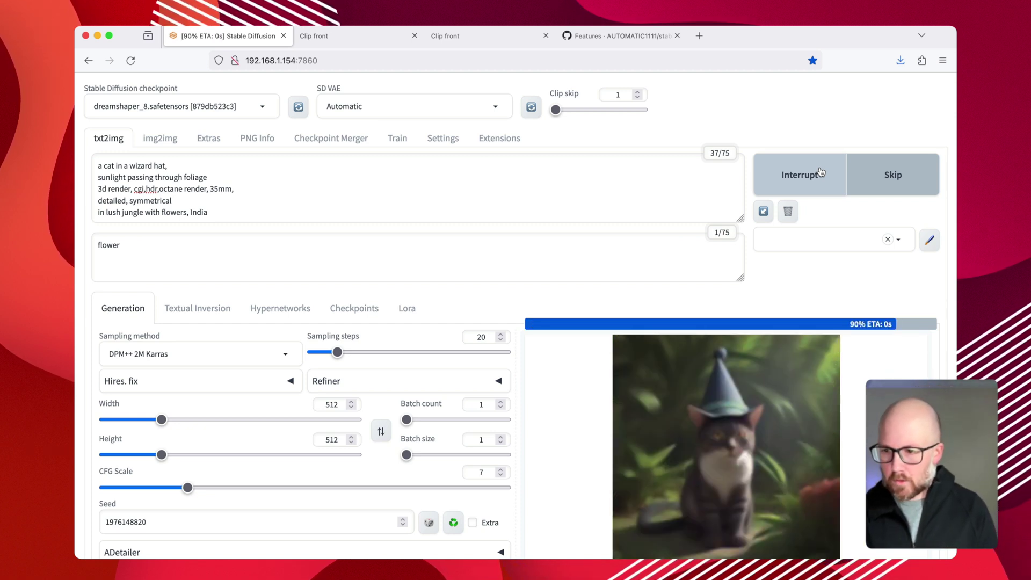
Step: View the regenerated dark wizard-hat cat full-screen, then place the caret after 'flower'
scroll(827, 319, "down", 3)
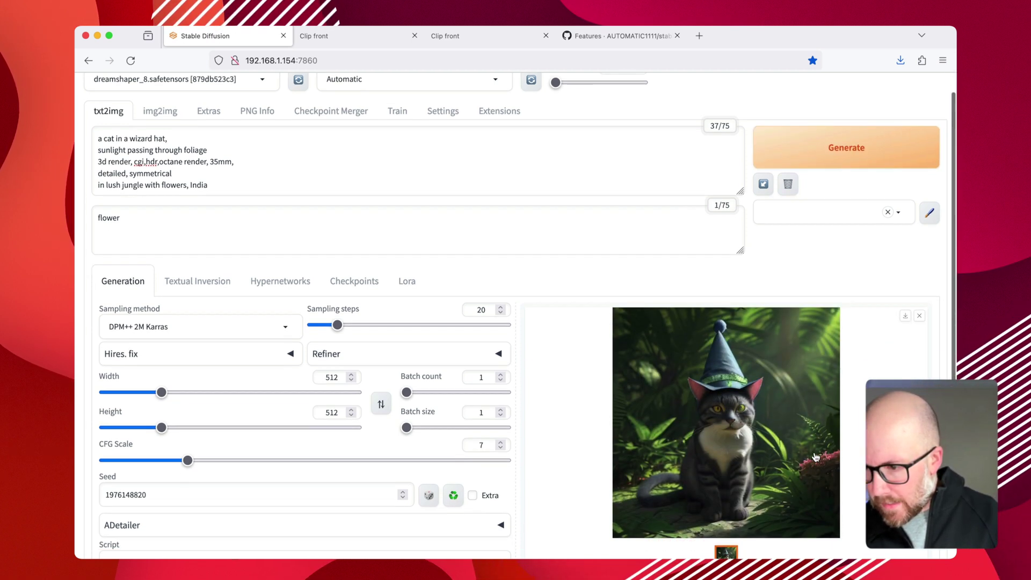
left_click(815, 450)
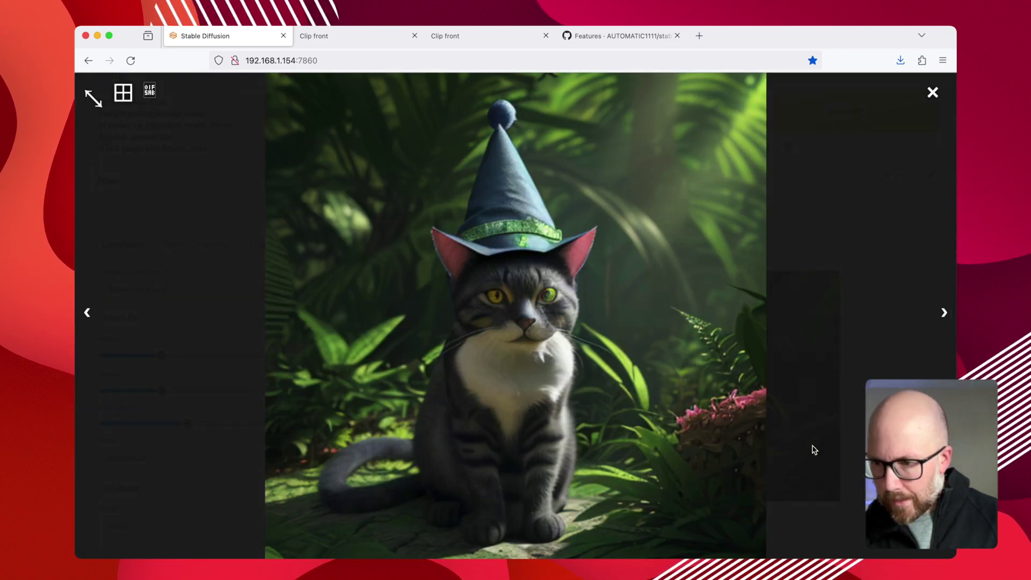
left_click(758, 434)
left_click(483, 191)
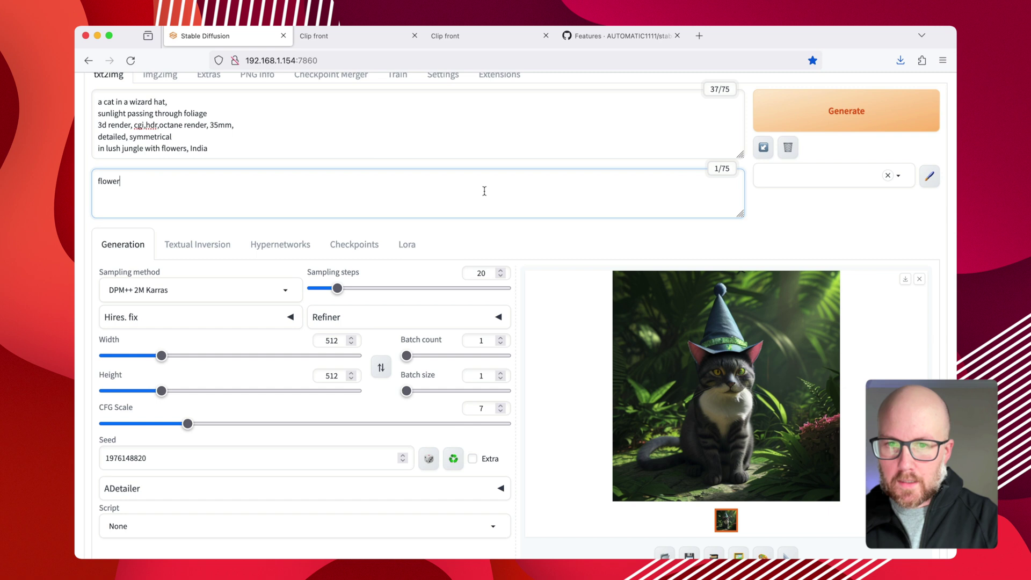
Step: Extend the negative prompt to 'flower, red' and regenerate the wizard-hat cat
type(", red")
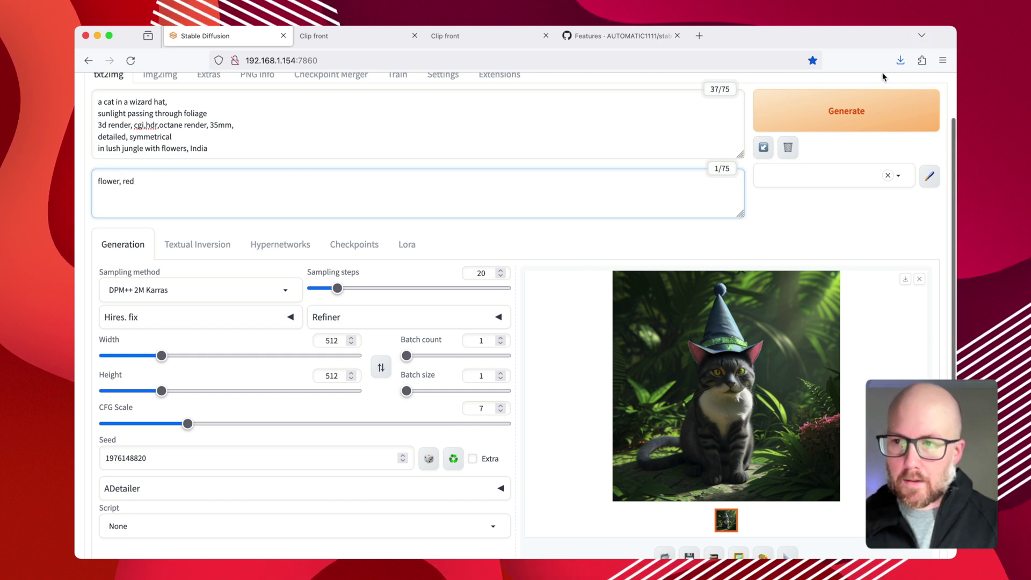
left_click(878, 108)
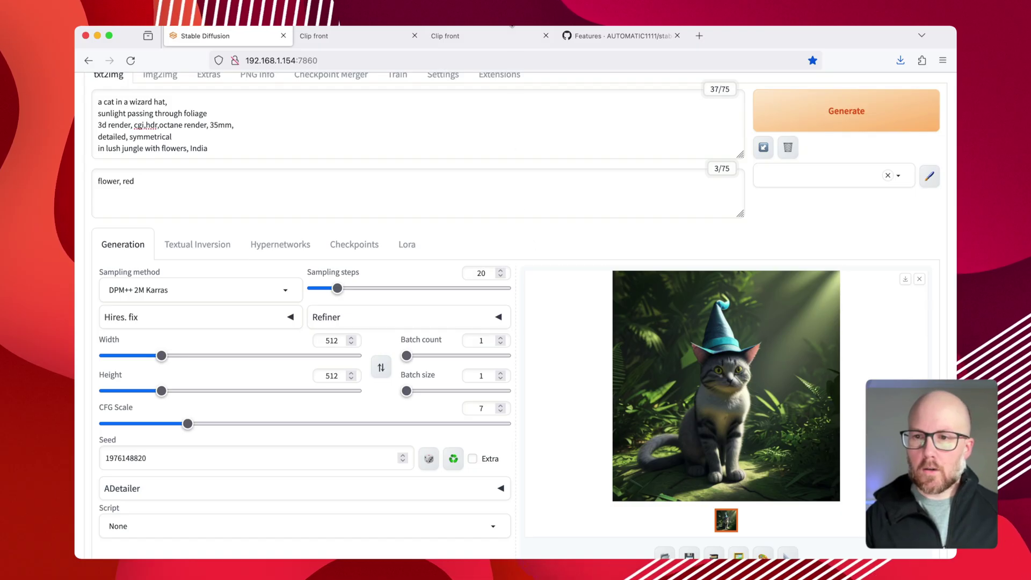
Step: Go to the wiki's Features page and scroll to the Attention/emphasis cheat sheet
left_click(578, 31)
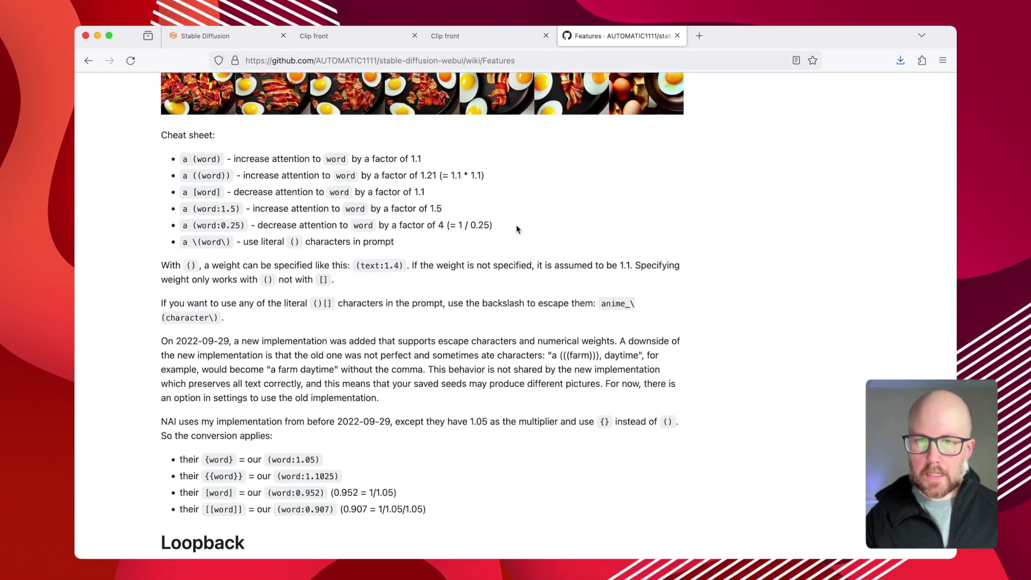
scroll(517, 226, "up", 3)
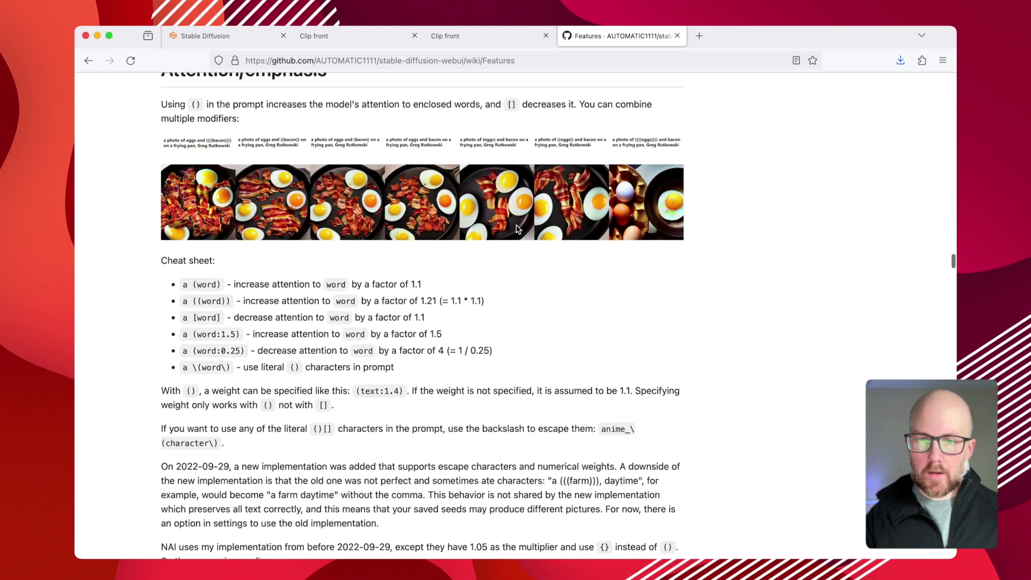
scroll(516, 226, "down", 1)
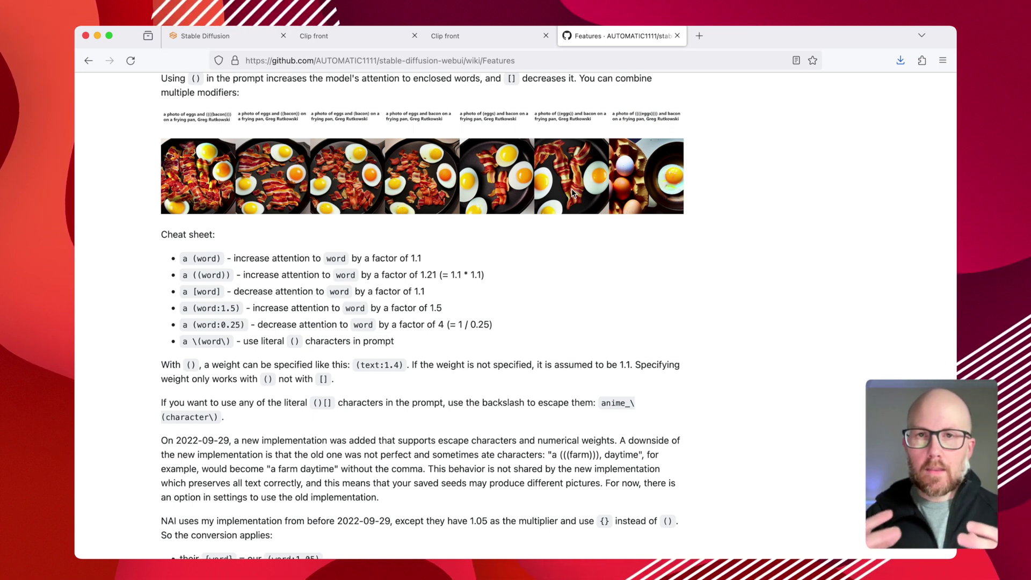
scroll(571, 188, "down", 4)
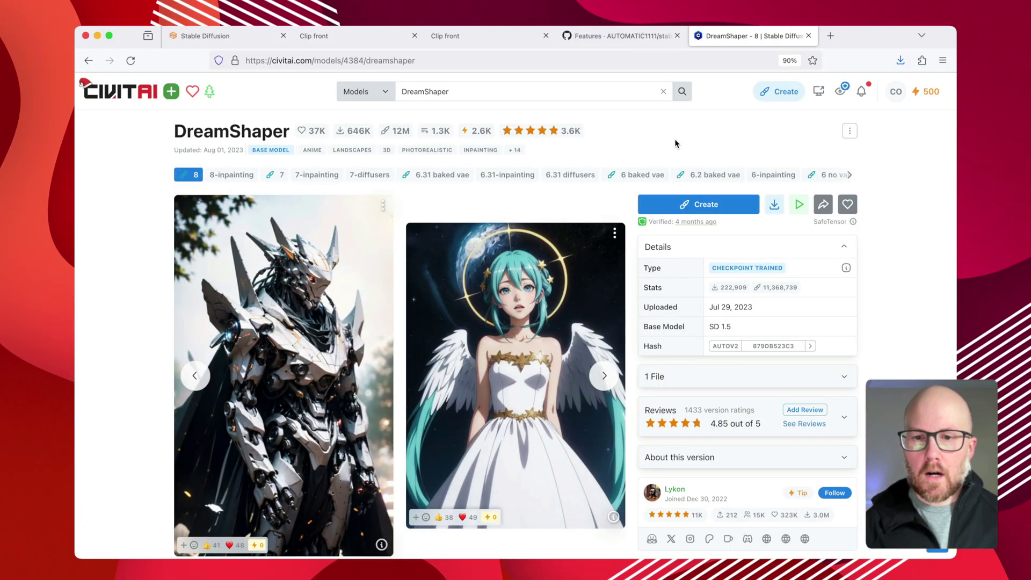
Step: Open the angel example image's info popover and copy its generation data
scroll(674, 141, "down", 2)
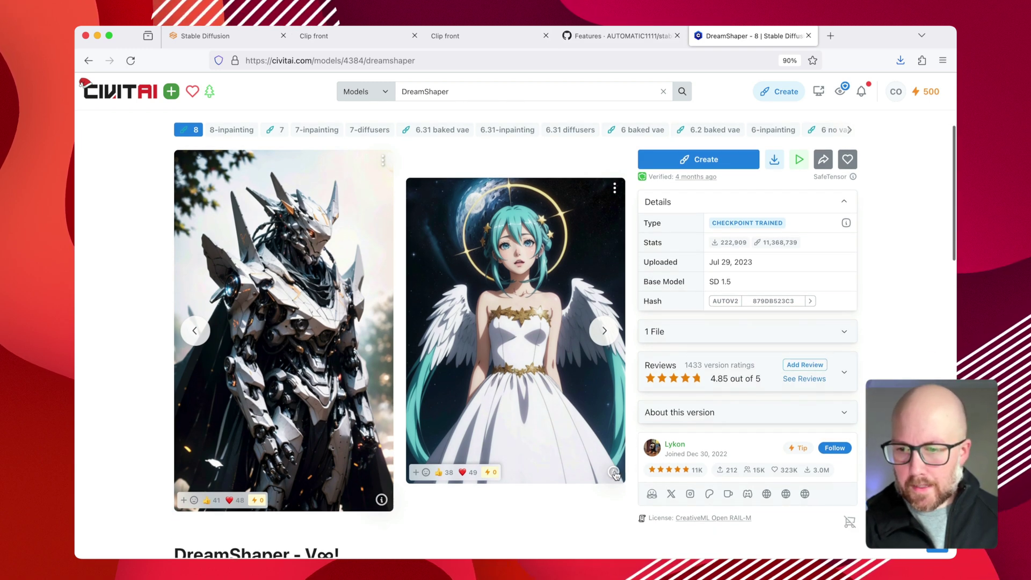
left_click(614, 474)
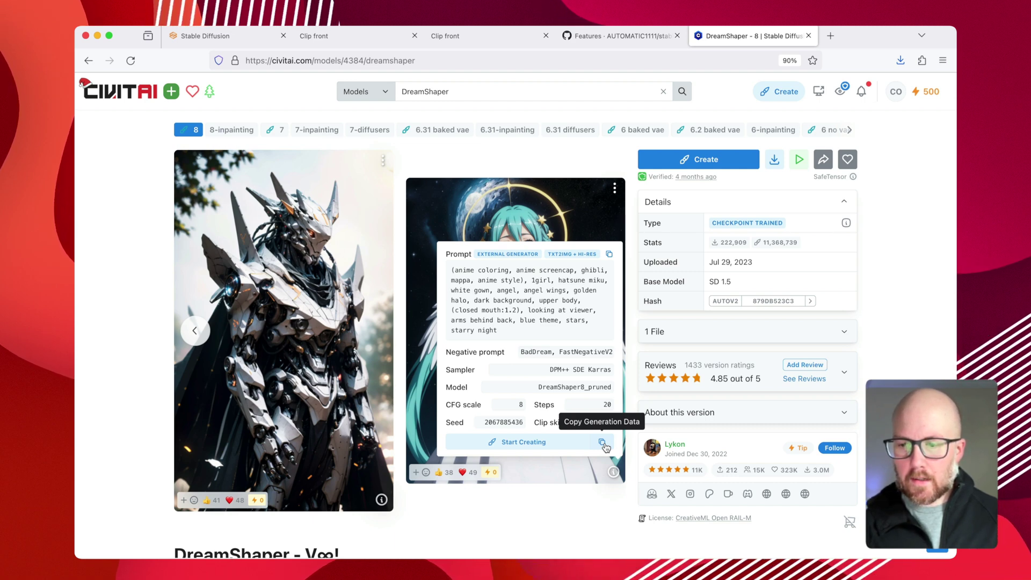
left_click(602, 443)
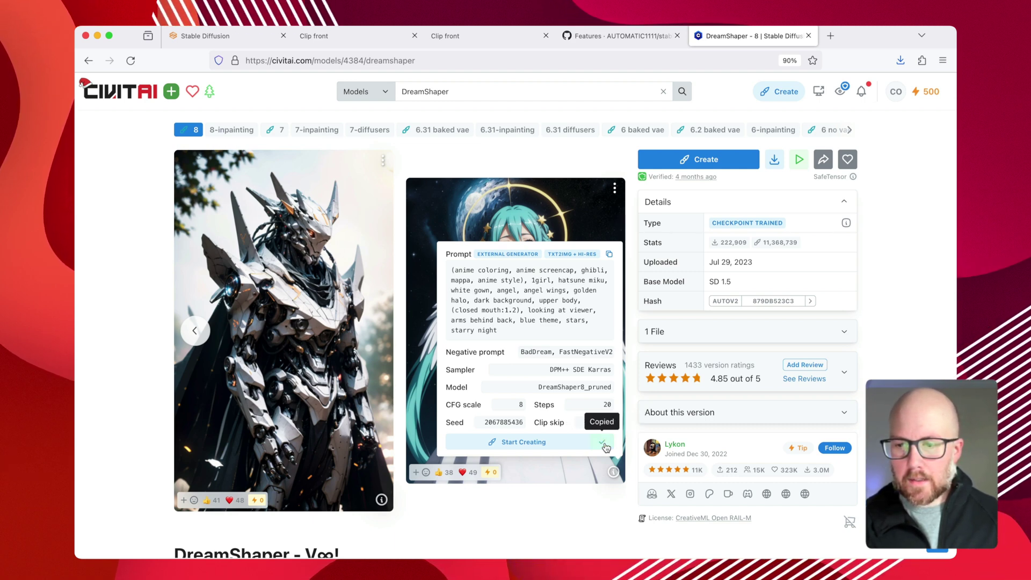
Step: Replace the prompt with the pasted angel data and apply it: DPM++ SDE Karras, 512x704, hires fix
left_click(236, 34)
key("ctrl+a")
key("BackSpace")
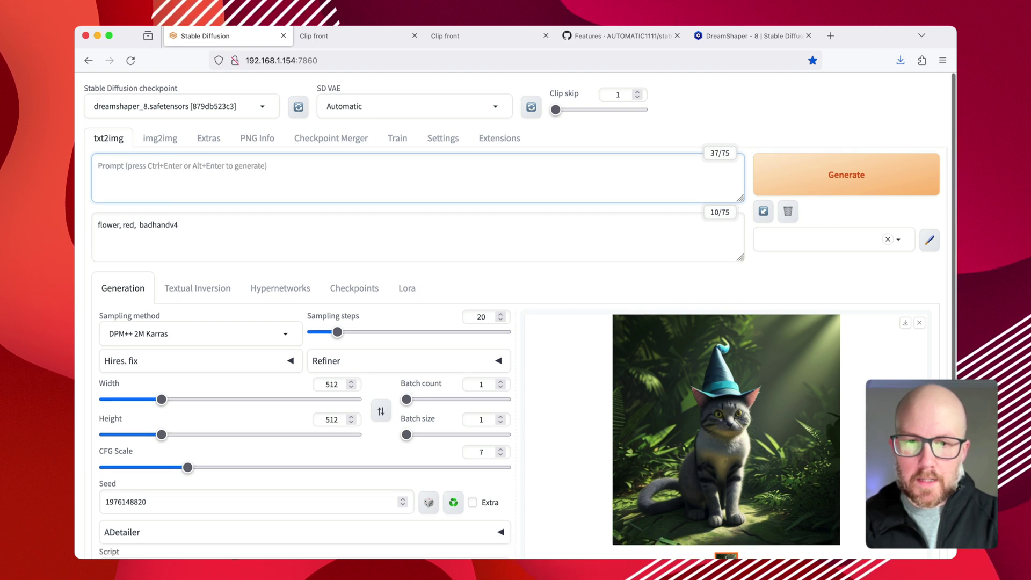
key("ctrl+v")
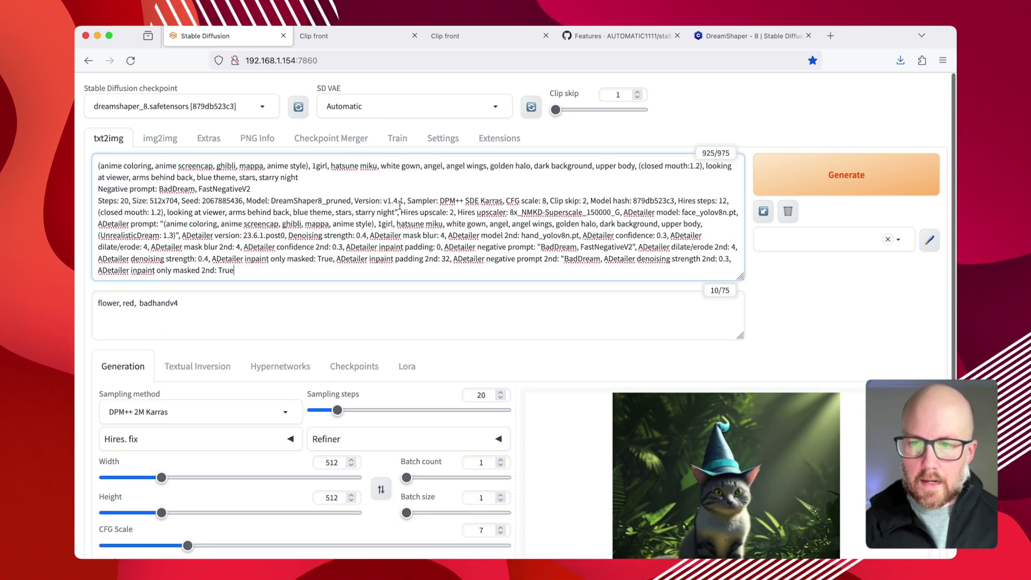
left_click(765, 213)
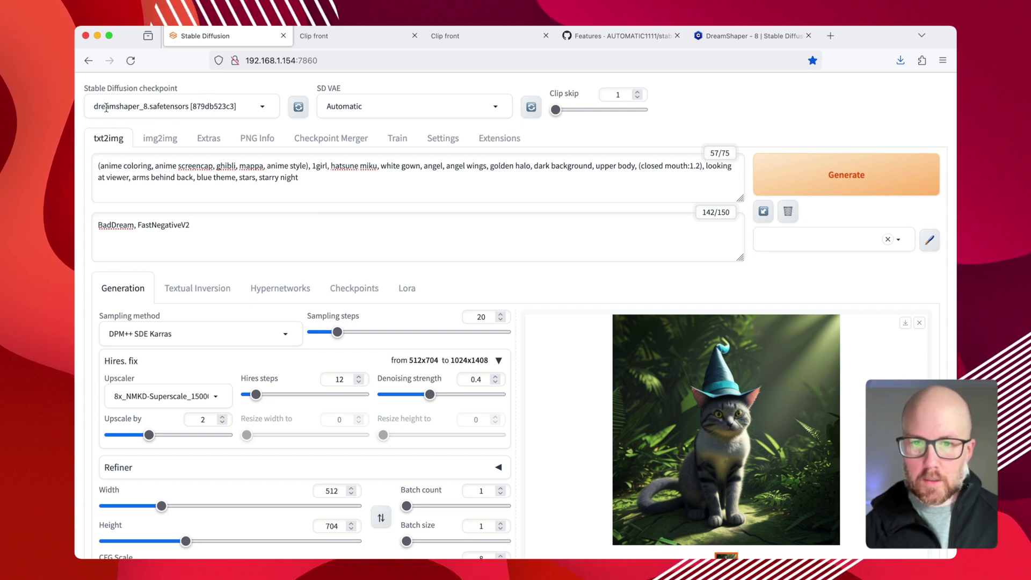
Step: Generate the angel image from the loaded settings, checking the Civitai page while it renders
left_click(862, 169)
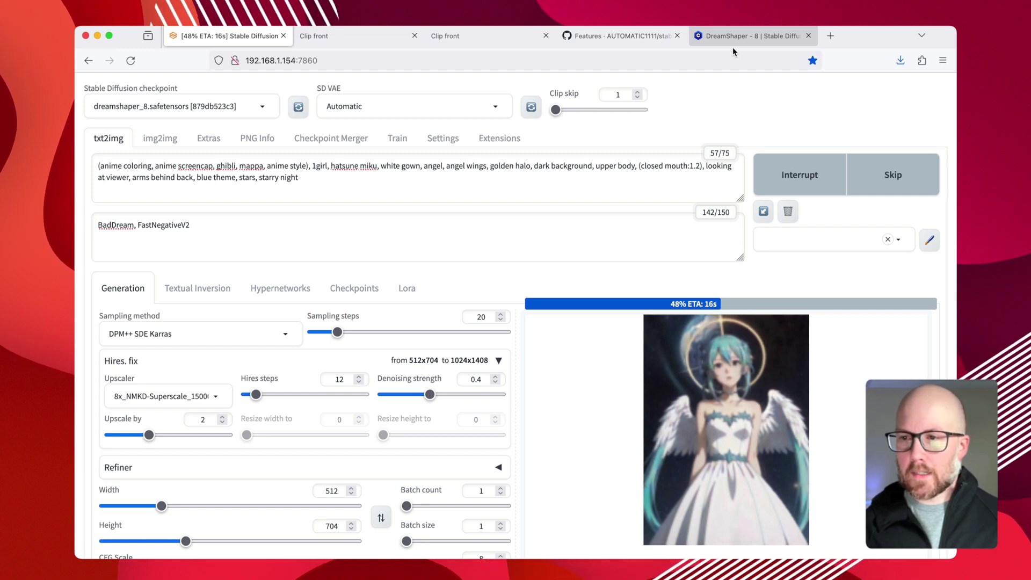
left_click(733, 37)
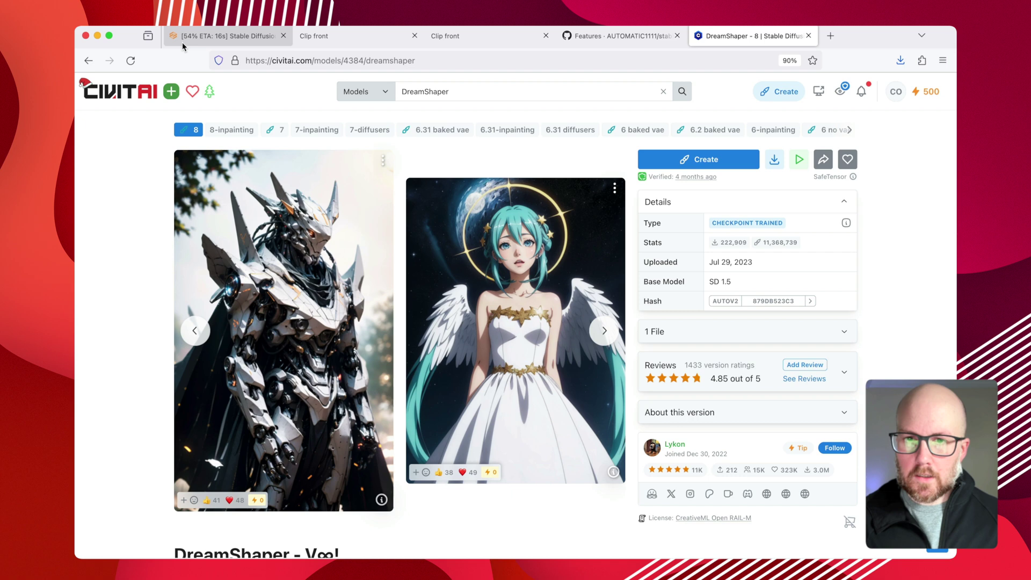
left_click(211, 34)
scroll(594, 251, "down", 5)
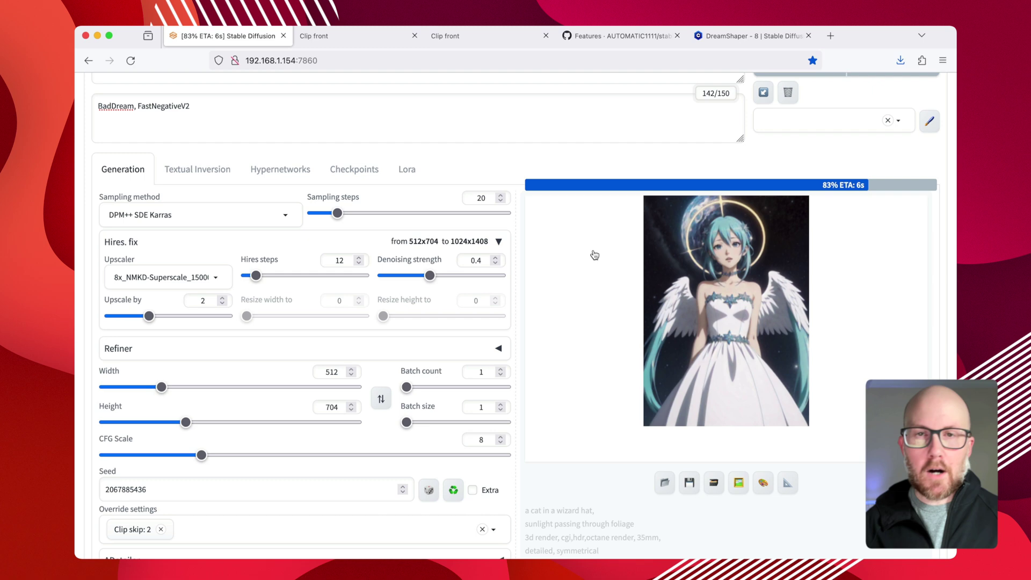
scroll(594, 255, "up", 1)
scroll(595, 255, "up", 3)
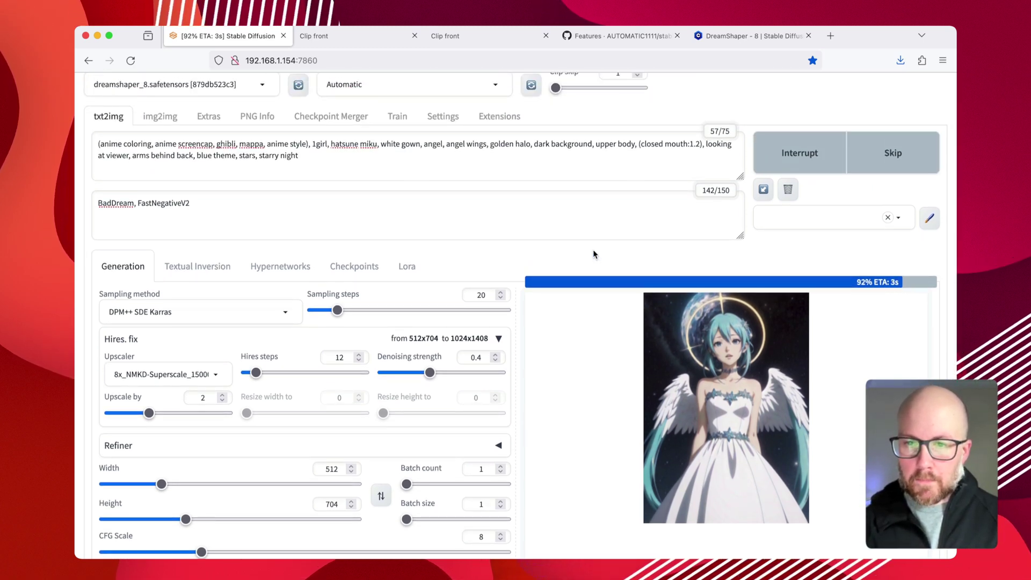
Step: Open the teal-haired winged girl full size and compare it with the Civitai original
left_click(476, 138)
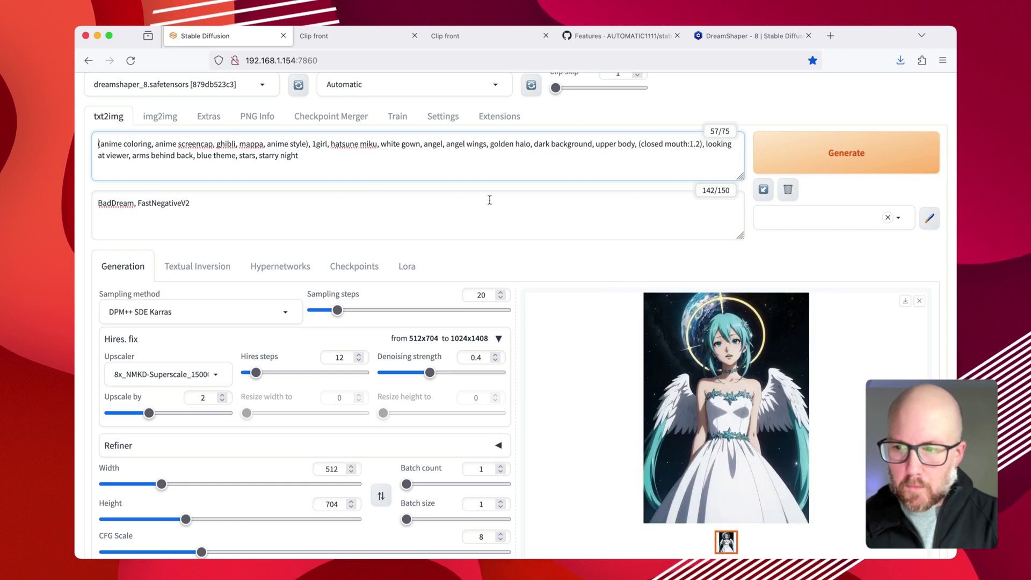
left_click(726, 336)
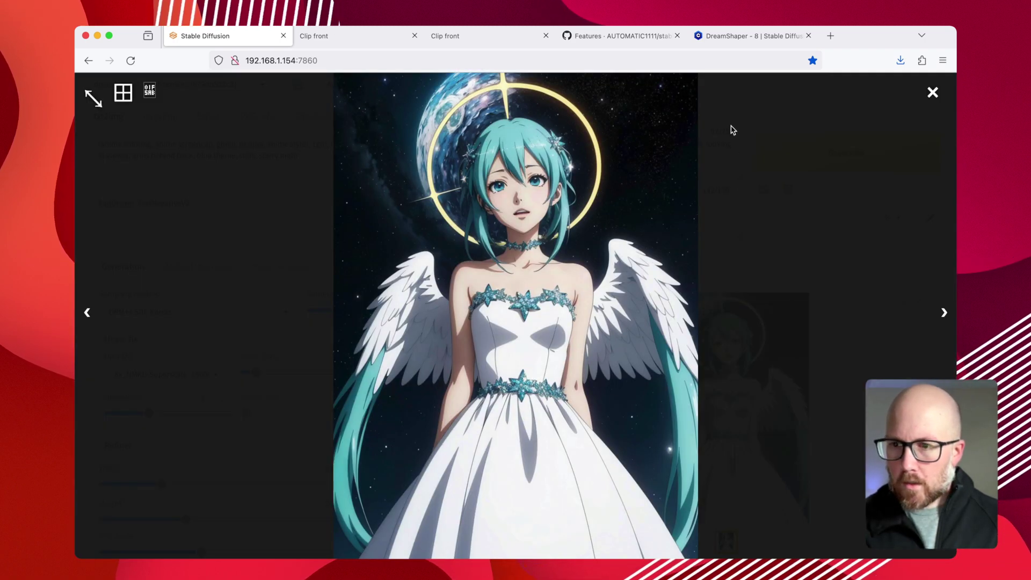
left_click(762, 33)
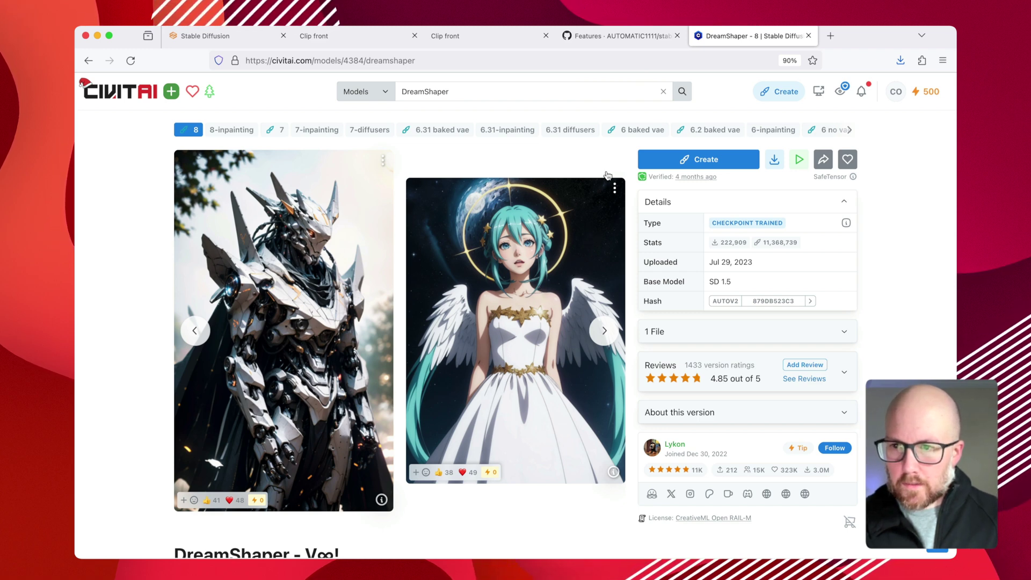
Step: Back in the web UI, close the full-size angel view and select 'white' in the prompt
left_click(215, 36)
left_click(221, 192)
left_click(317, 149)
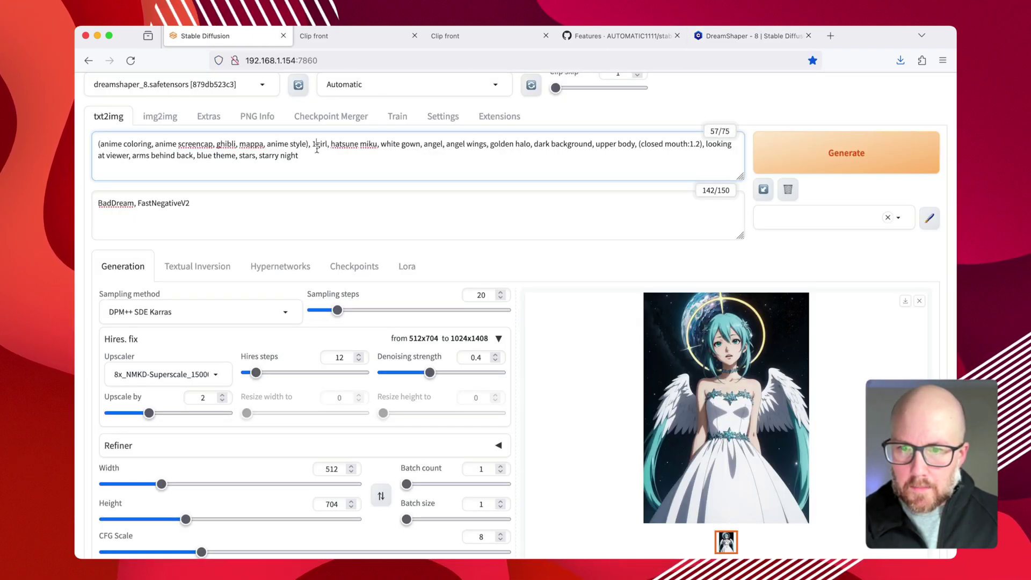
double_click(391, 144)
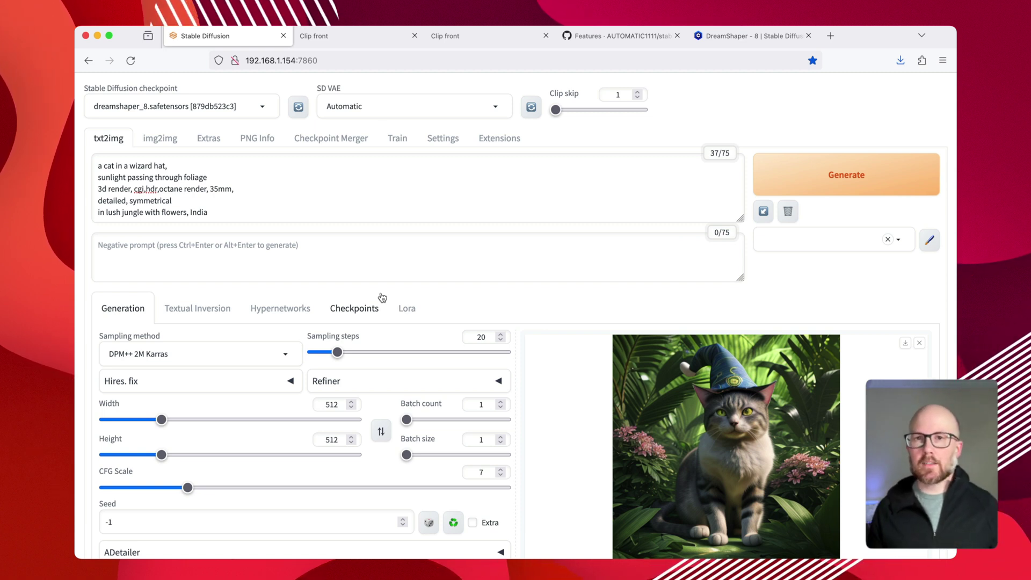
Step: Choose the X/Y/Z plot script and set its X type to Prompt S/R
scroll(382, 297, "down", 5)
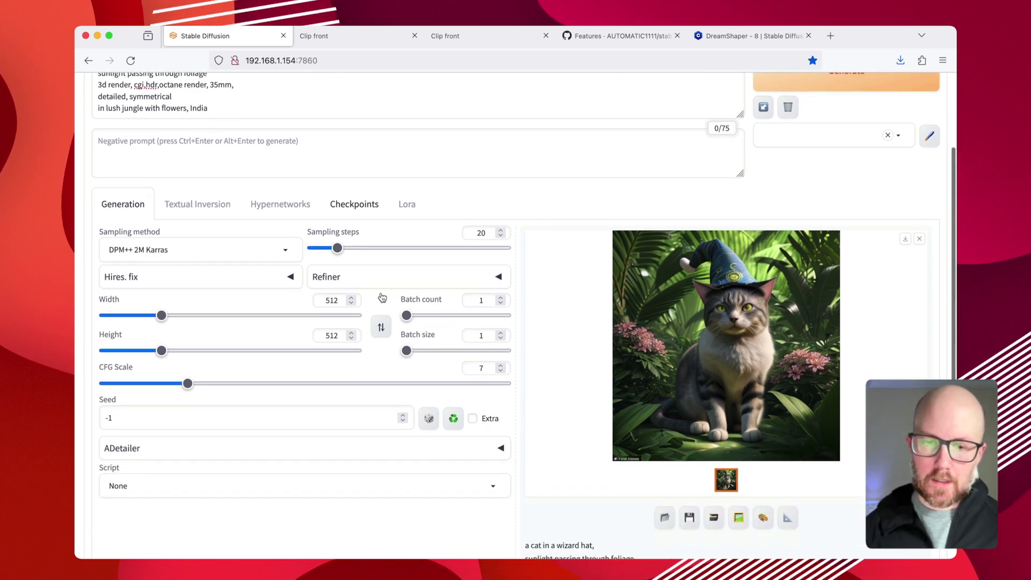
left_click(285, 439)
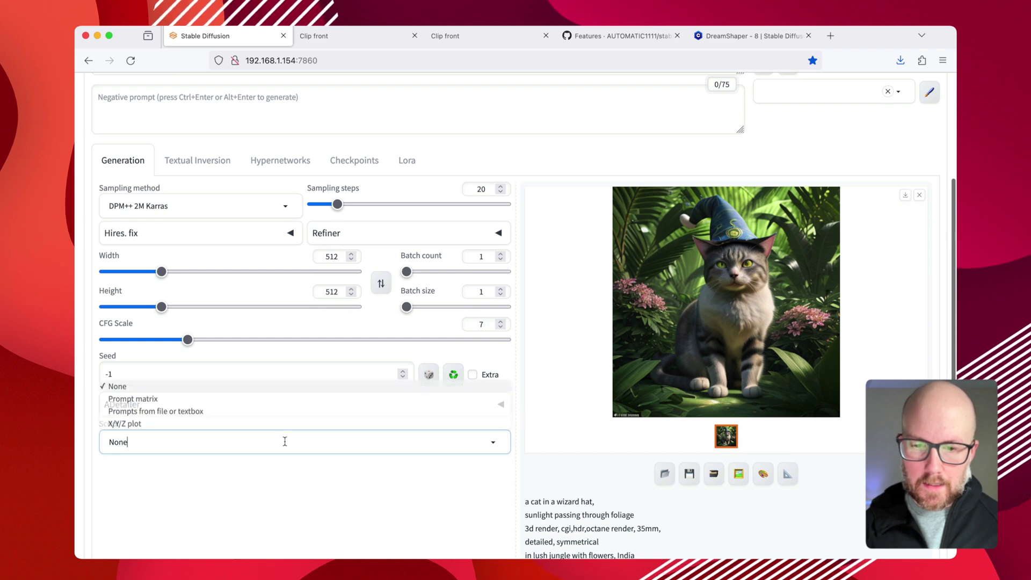
left_click(244, 422)
scroll(243, 422, "down", 2)
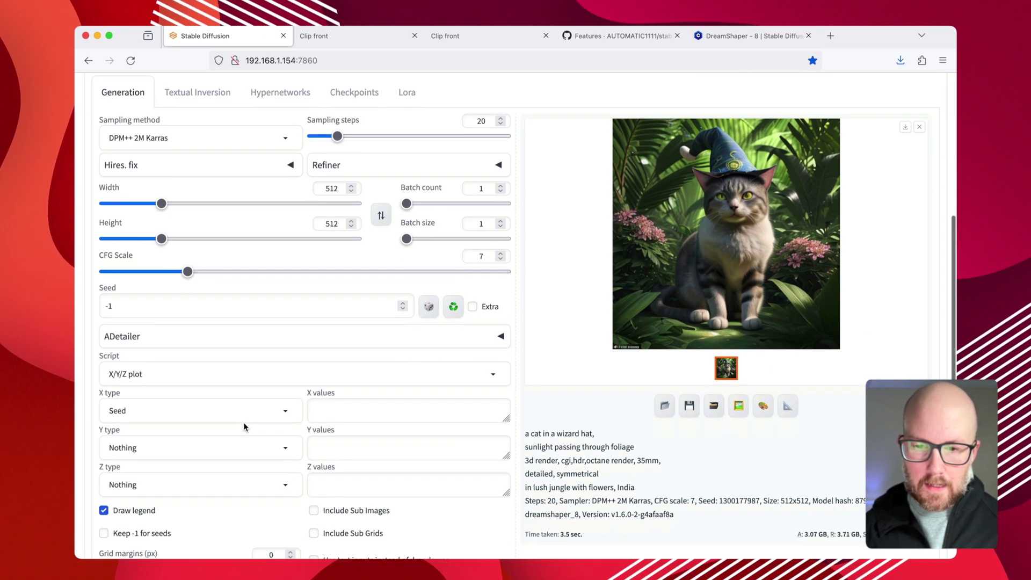
left_click(244, 418)
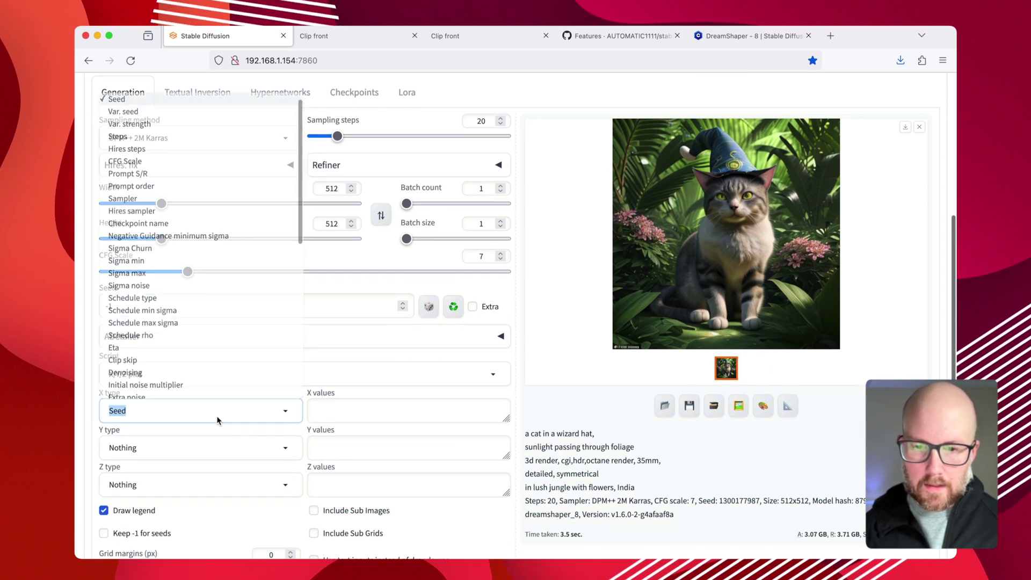
left_click(177, 173)
Step: Enter 'cat, dog, lion' as the X axis replacement values
left_click(351, 408)
scroll(279, 270, "up", 8)
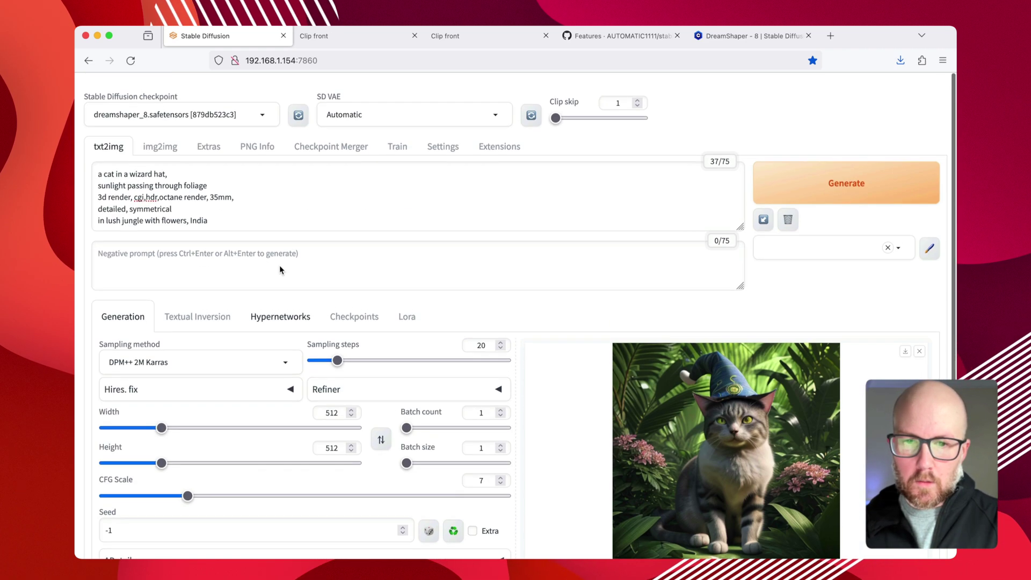
left_click_drag(164, 168, 77, 160)
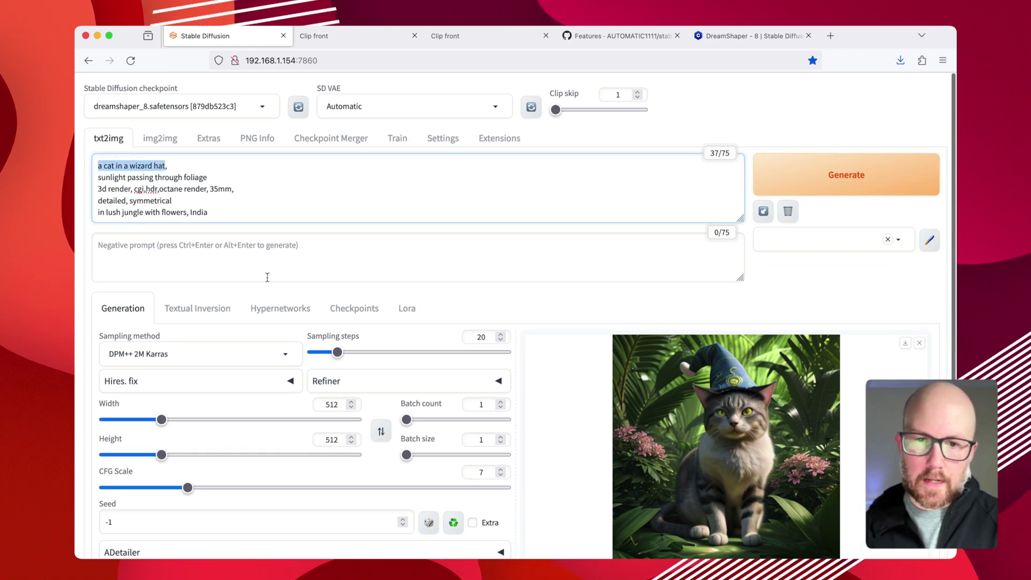
scroll(267, 278, "down", 5)
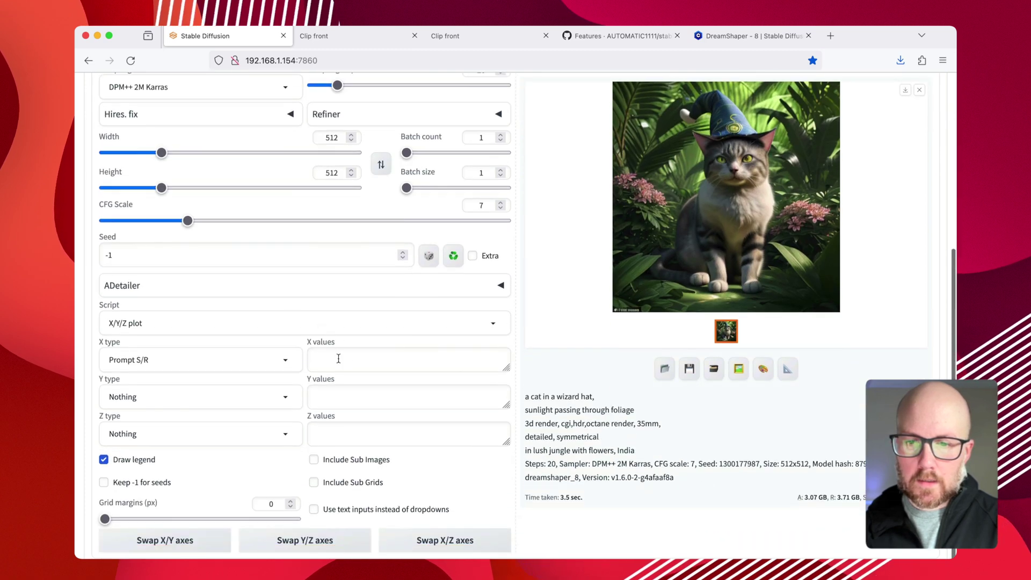
left_click(338, 358)
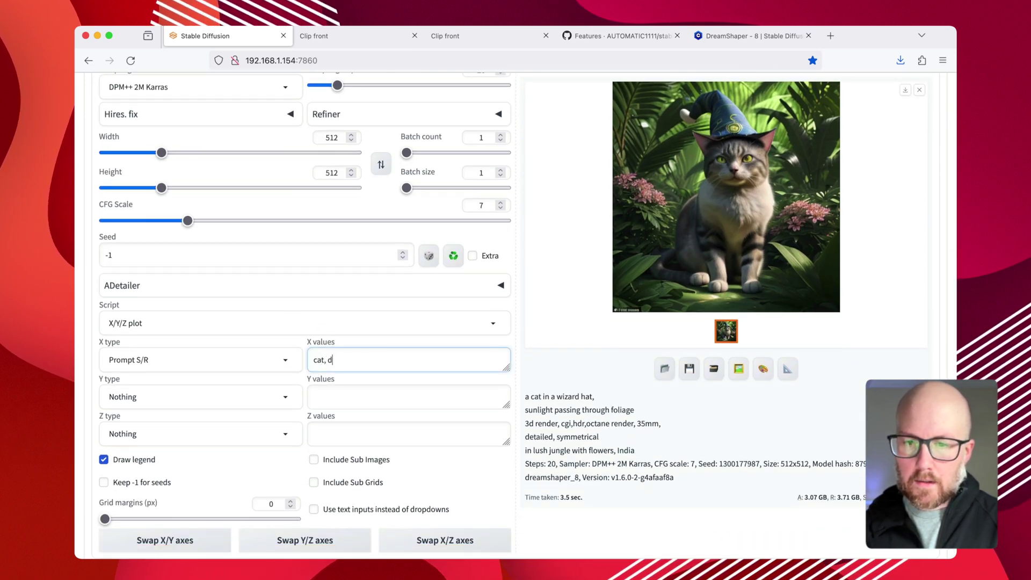
type("cat, dog, lion")
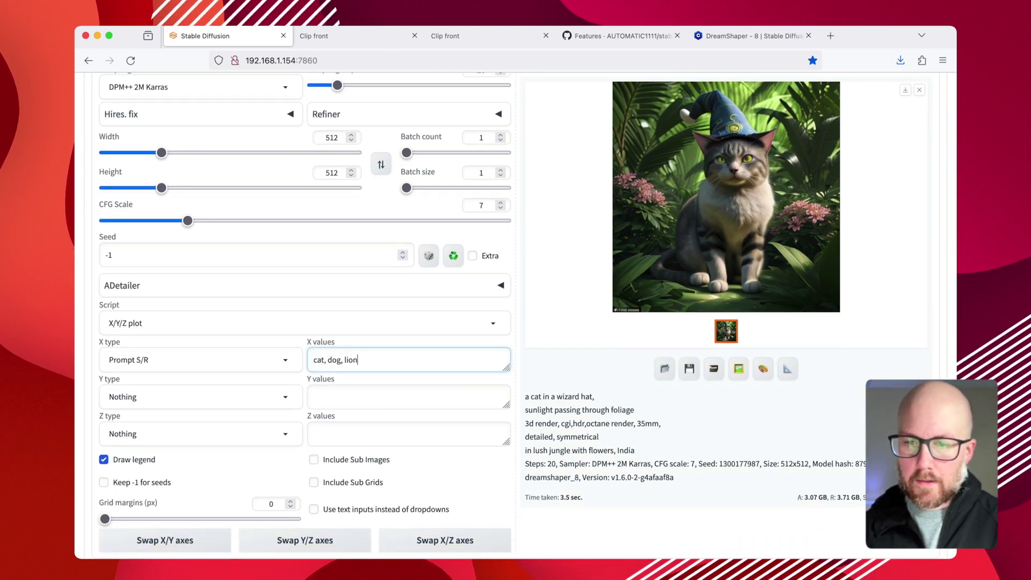
scroll(590, 375, "up", 5)
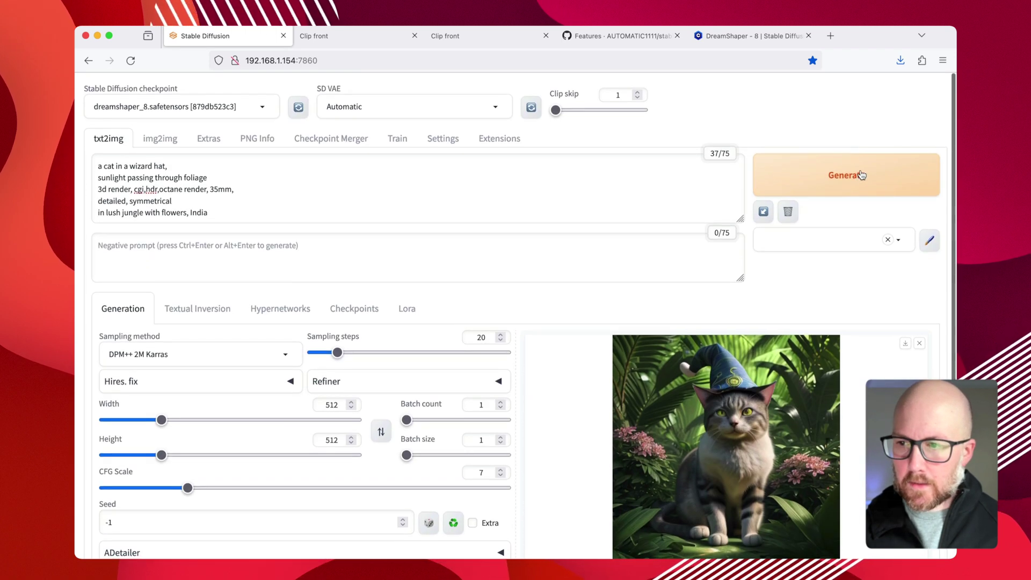
Step: Generate the cat, dog and lion wizard-hat grid and view it full size
left_click(859, 174)
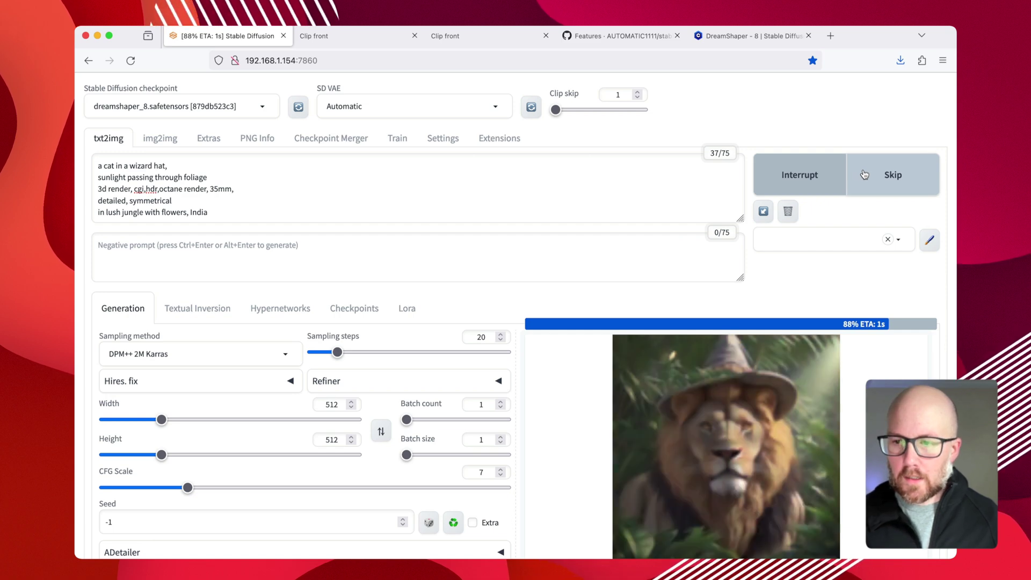
scroll(870, 242, "down", 5)
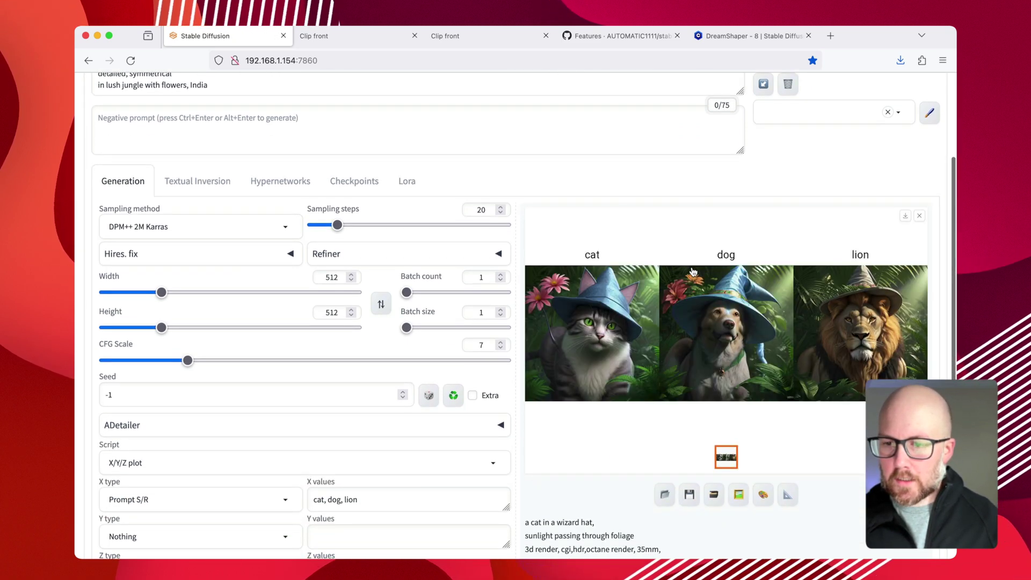
left_click(693, 274)
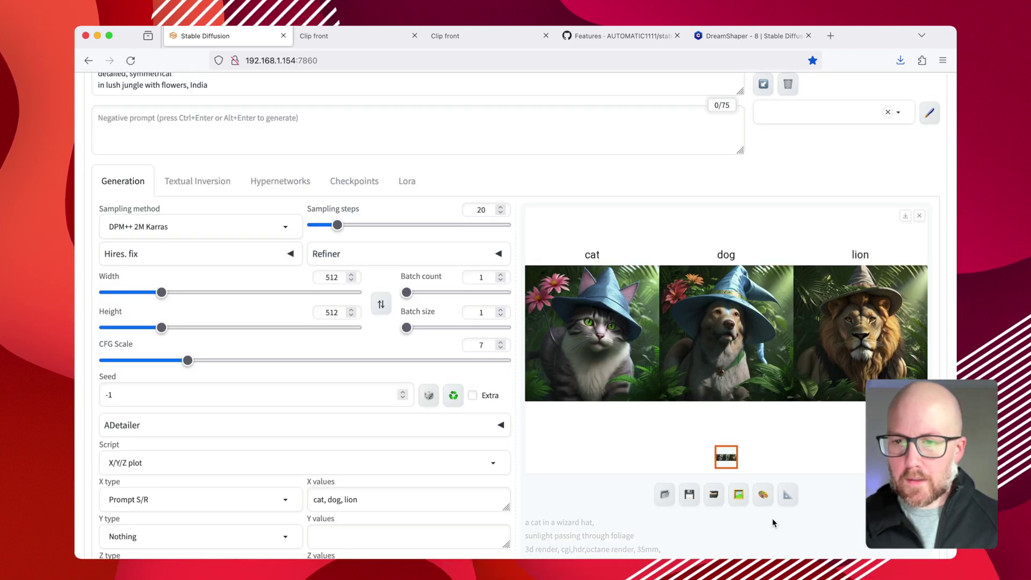
scroll(391, 378, "down", 2)
Step: Select the prompt's first line, 'a cat in a wizard hat,', for copying
scroll(379, 432, "up", 5)
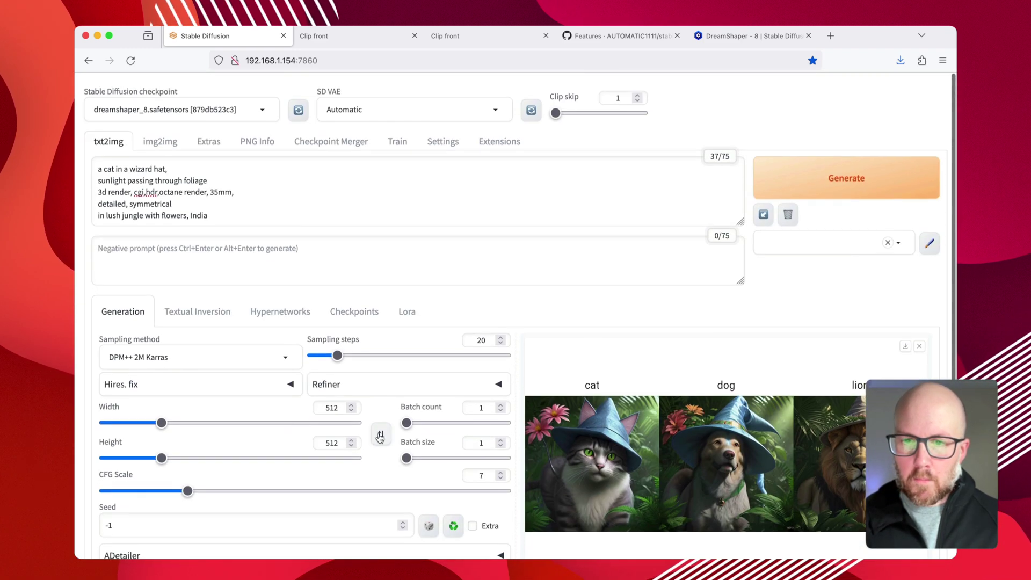
scroll(380, 437, "down", 1)
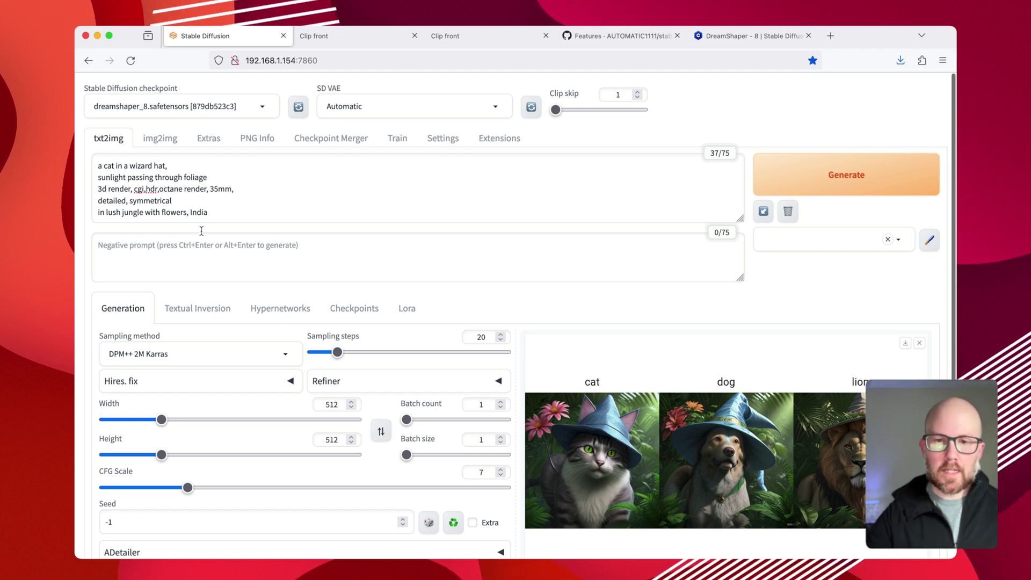
double_click(215, 187)
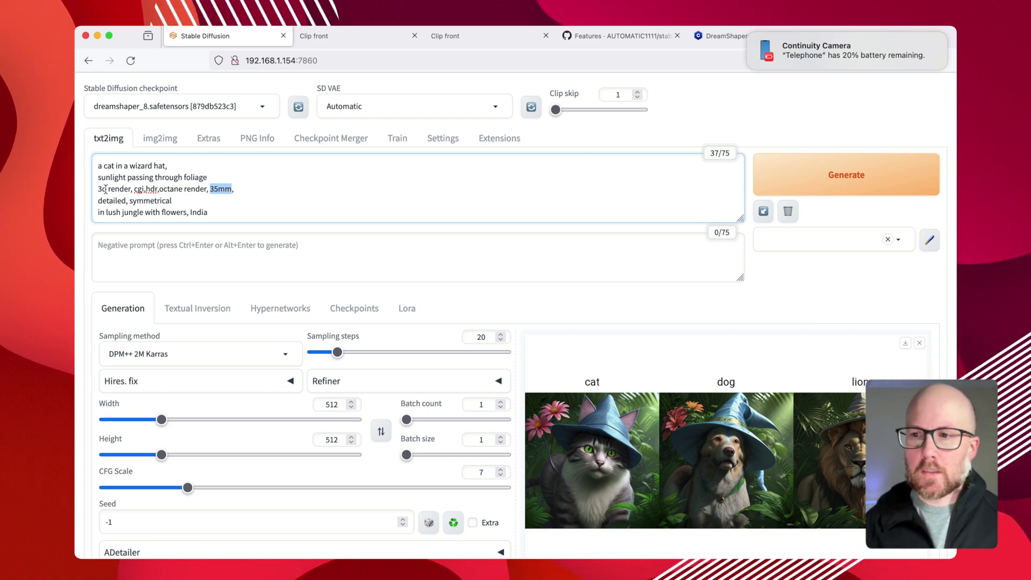
left_click(240, 171)
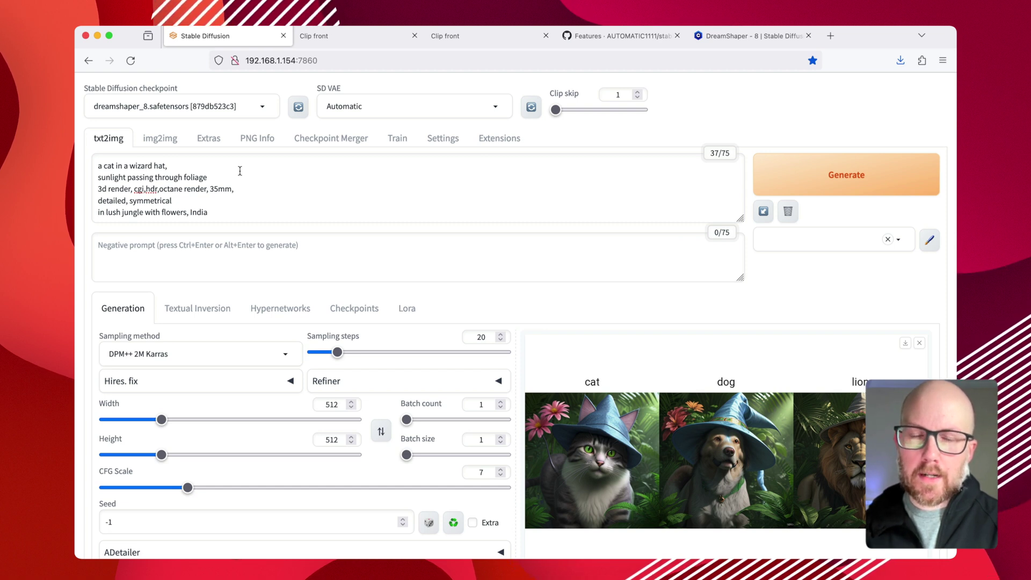
left_click_drag(167, 166, 76, 144)
key("super+c")
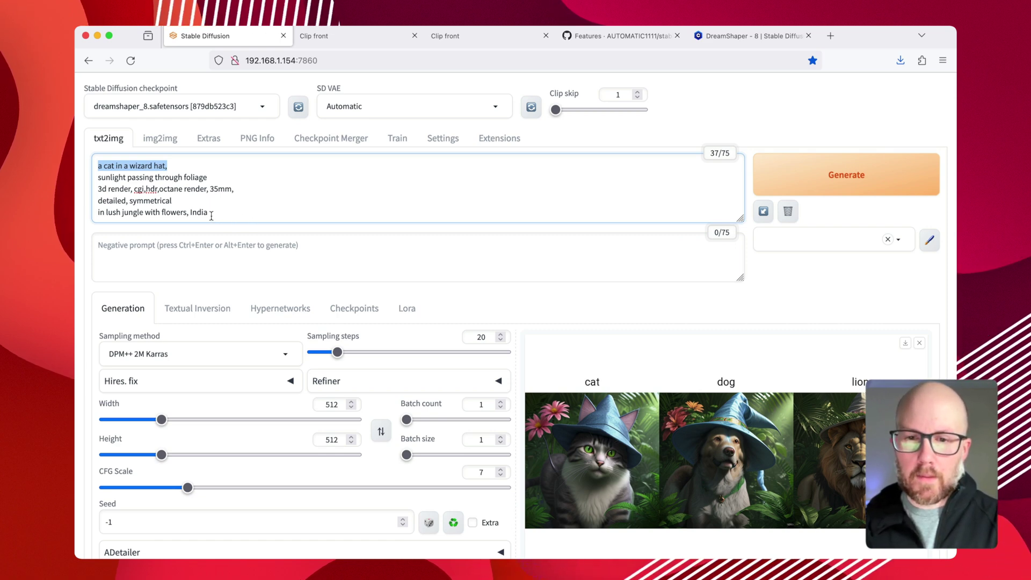
scroll(254, 301, "down", 5)
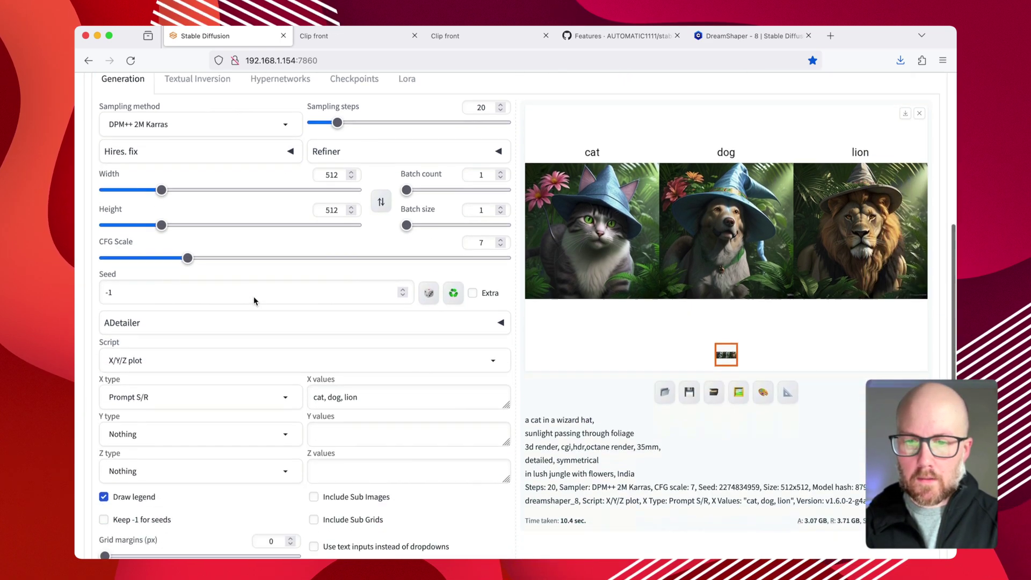
scroll(254, 302, "down", 1)
Step: Set the X axis to Prompt order with 'a cat in a wizard hat,' as its first value
left_click(240, 330)
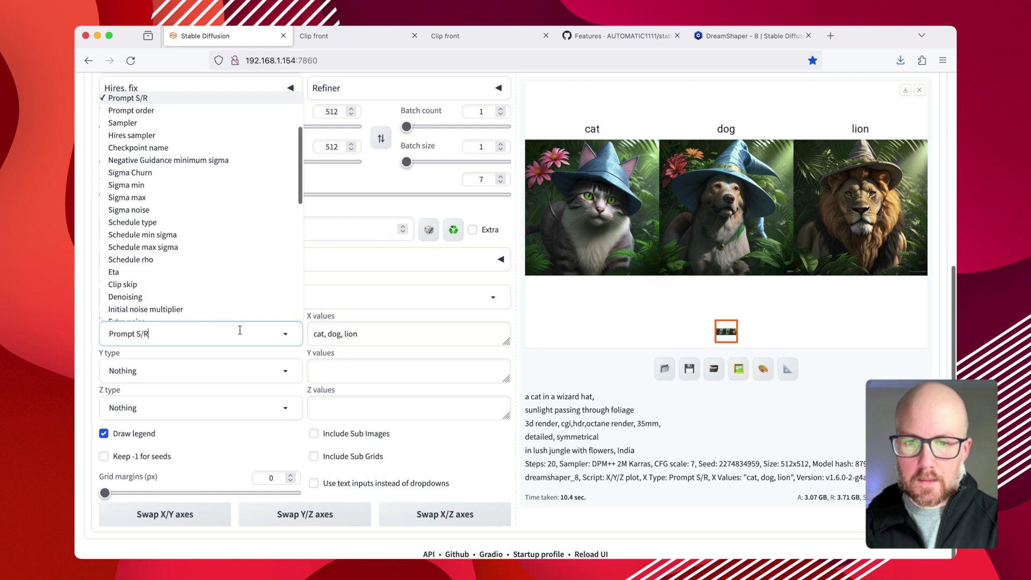
left_click(162, 111)
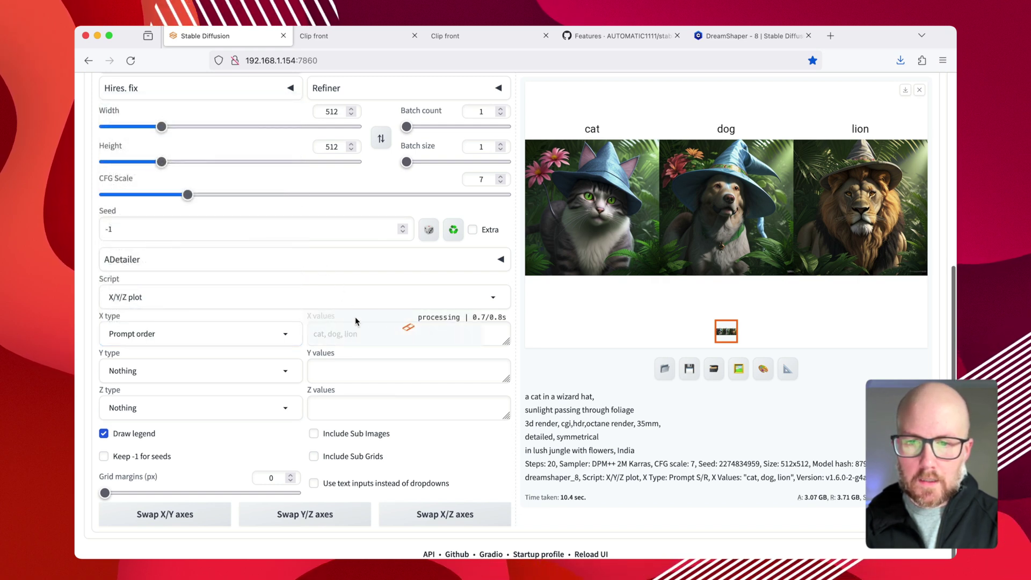
left_click_drag(355, 333, 314, 334)
key("super+v")
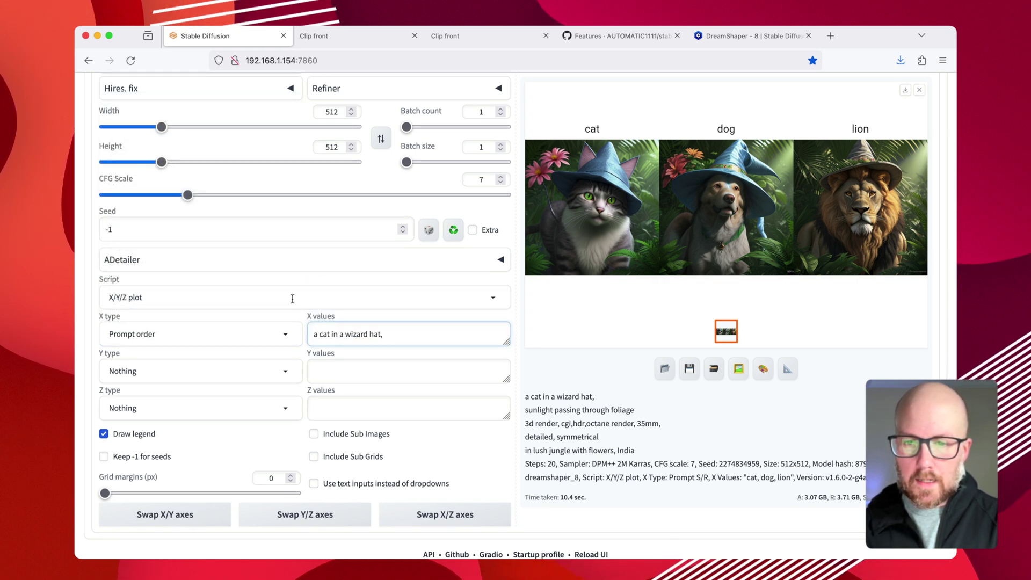
Step: Add 'India' from the prompt as the second X value and start generating
scroll(302, 358, "up", 5)
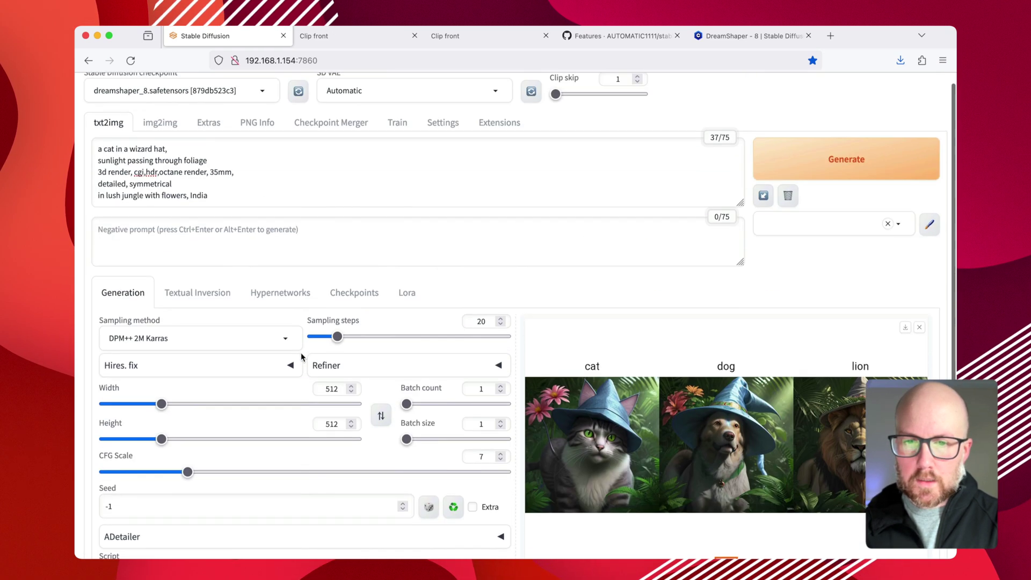
double_click(200, 195)
key("super+c")
scroll(399, 353, "down", 5)
left_click(400, 338)
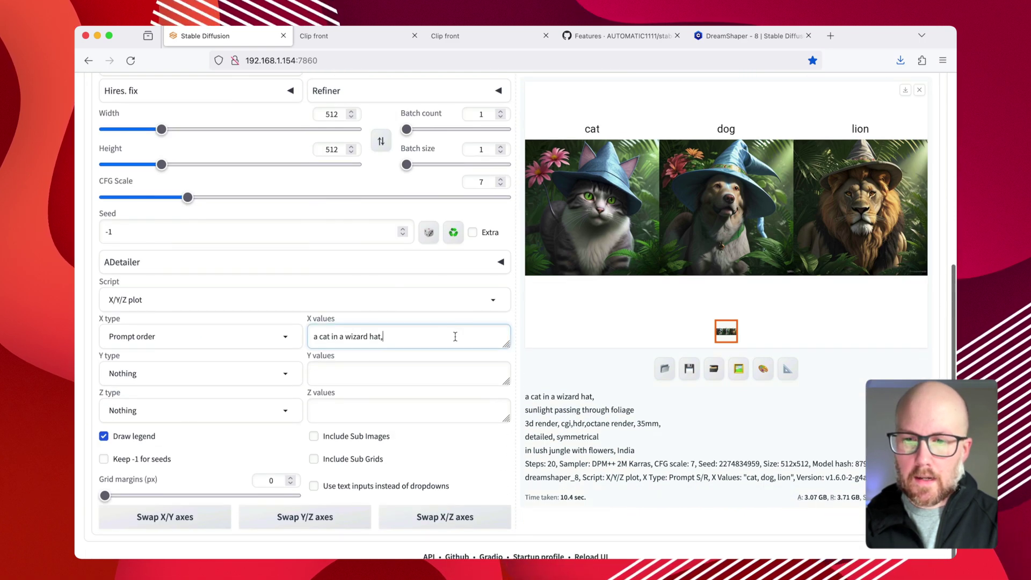
key("super+v")
scroll(693, 317, "up", 5)
left_click(846, 175)
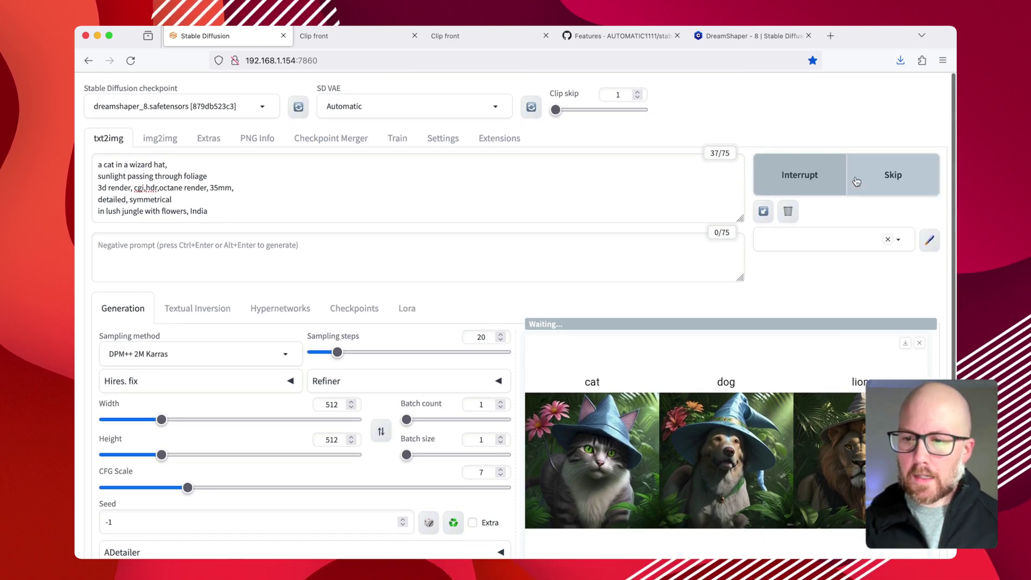
Step: Scroll the page while generation finishes to view the two-image Prompt order grid
scroll(856, 181, "down", 4)
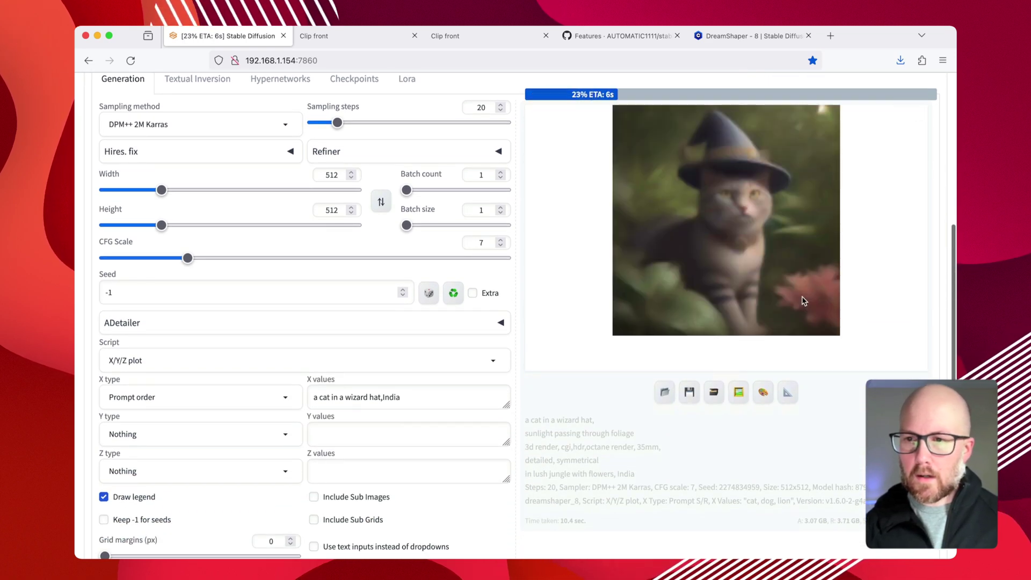
scroll(803, 301, "up", 1)
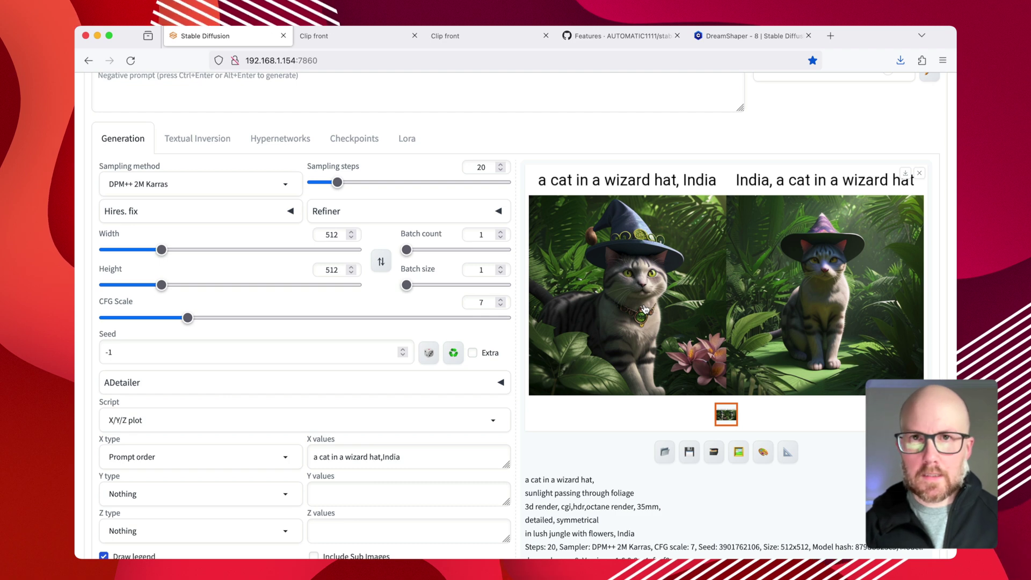
scroll(645, 308, "up", 5)
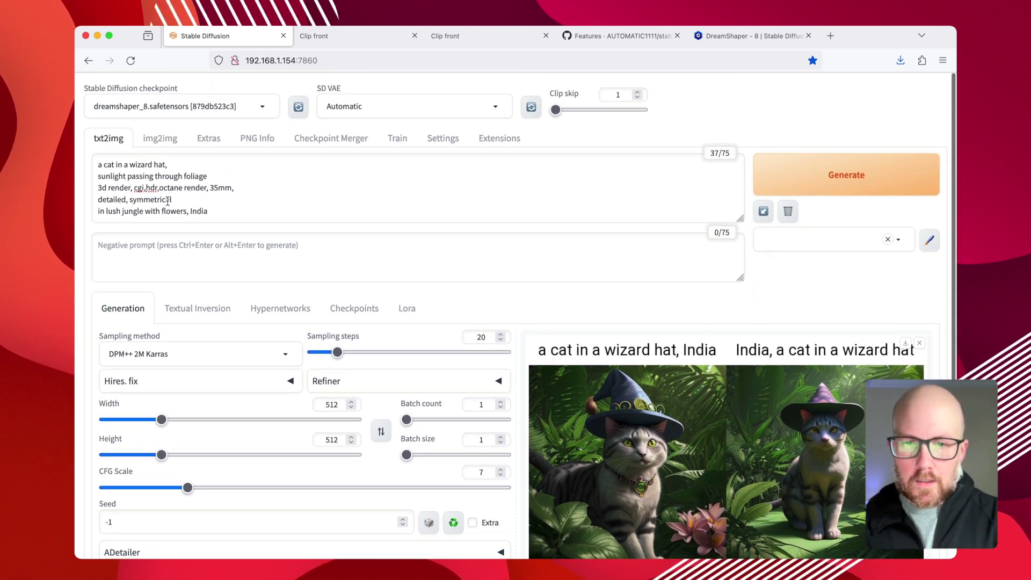
Step: Replace 'India' with 'symmetrical' in the X values and generate the new prompt-order grid
scroll(167, 200, "down", 10)
double_click(387, 335)
scroll(392, 336, "up", 10)
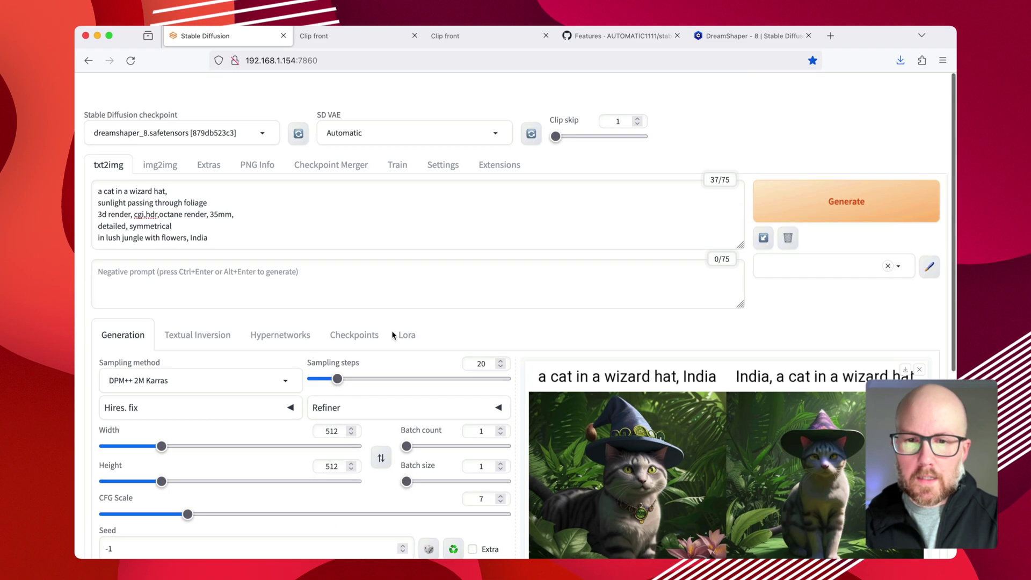
scroll(392, 335, "down", 1)
double_click(160, 199)
key("ctrl+c")
scroll(259, 276, "down", 9)
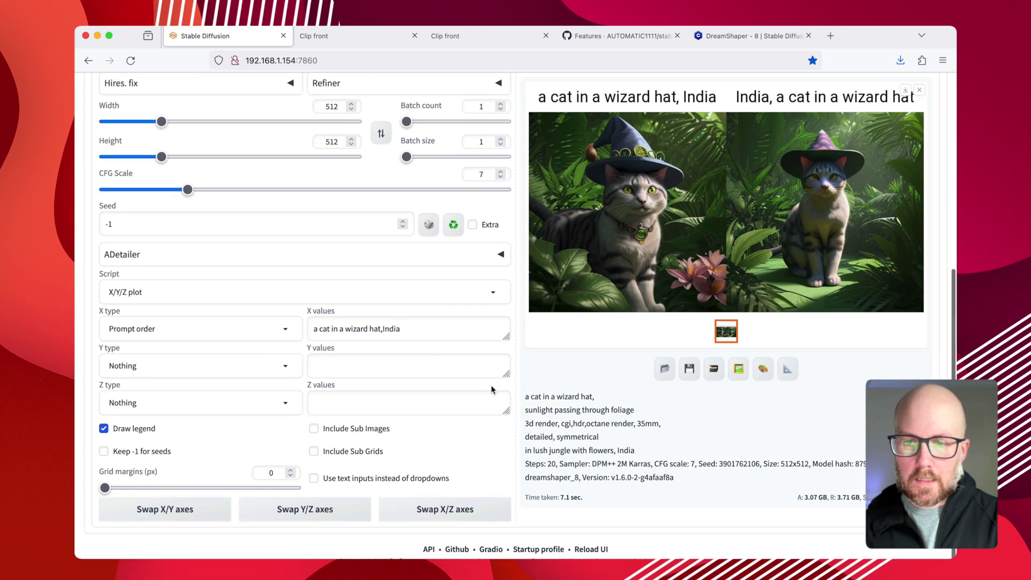
double_click(391, 334)
key("ctrl+v")
scroll(687, 343, "up", 10)
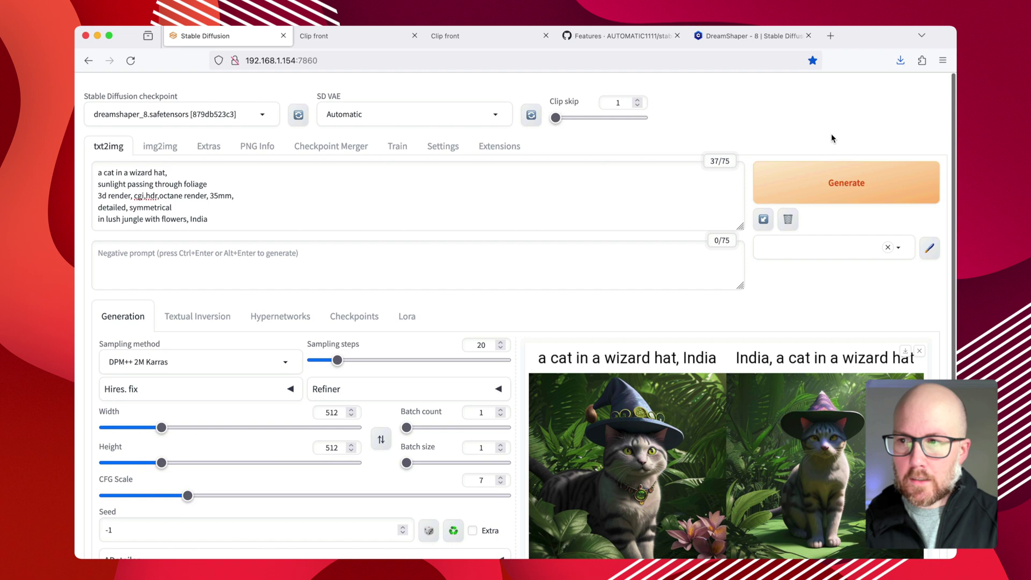
left_click(845, 160)
scroll(777, 123, "down", 3)
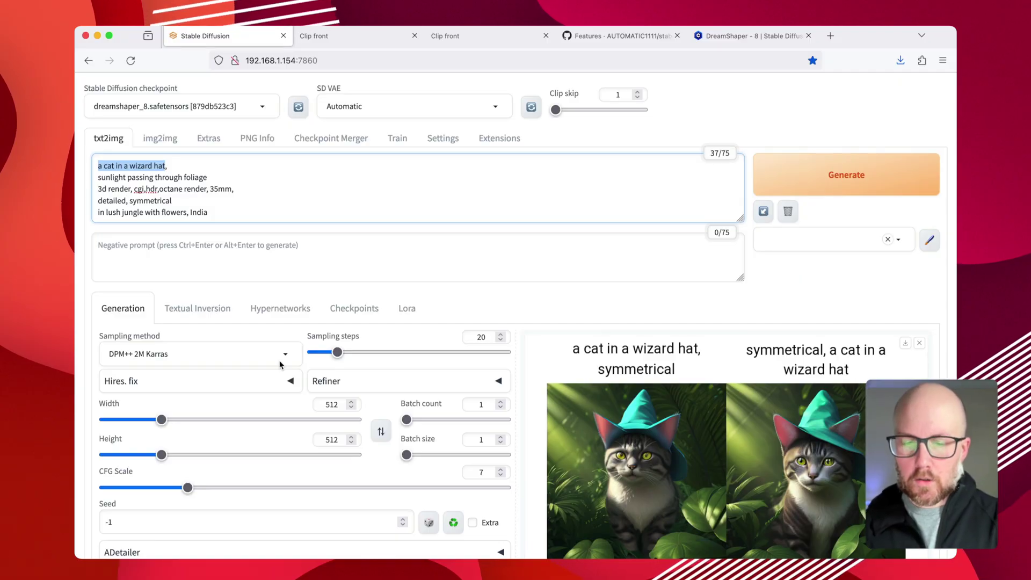
Step: Switch the script from X/Y/Z plot to Prompt matrix
scroll(279, 365, "down", 4)
scroll(280, 364, "down", 1)
left_click(212, 367)
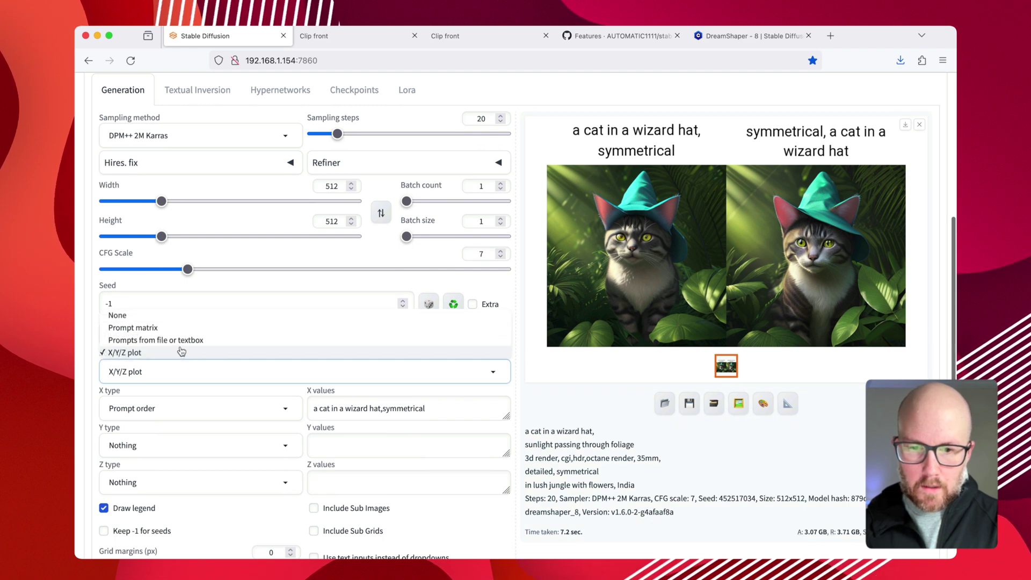
left_click(171, 328)
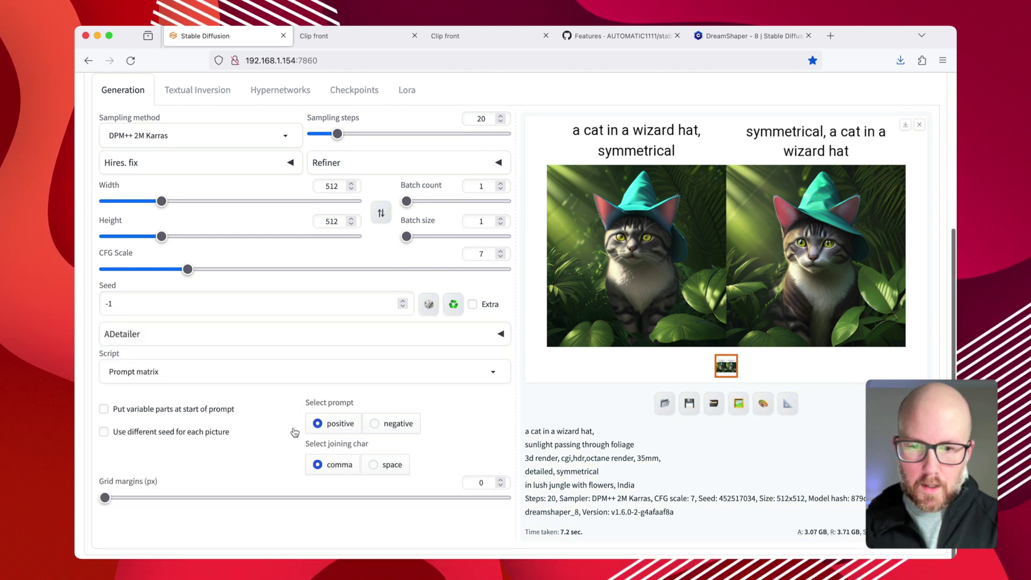
Step: Edit the first prompt line to 'a cat in a wizard hat|astronaut helmet|racecar helmet,'
scroll(201, 425, "up", 1)
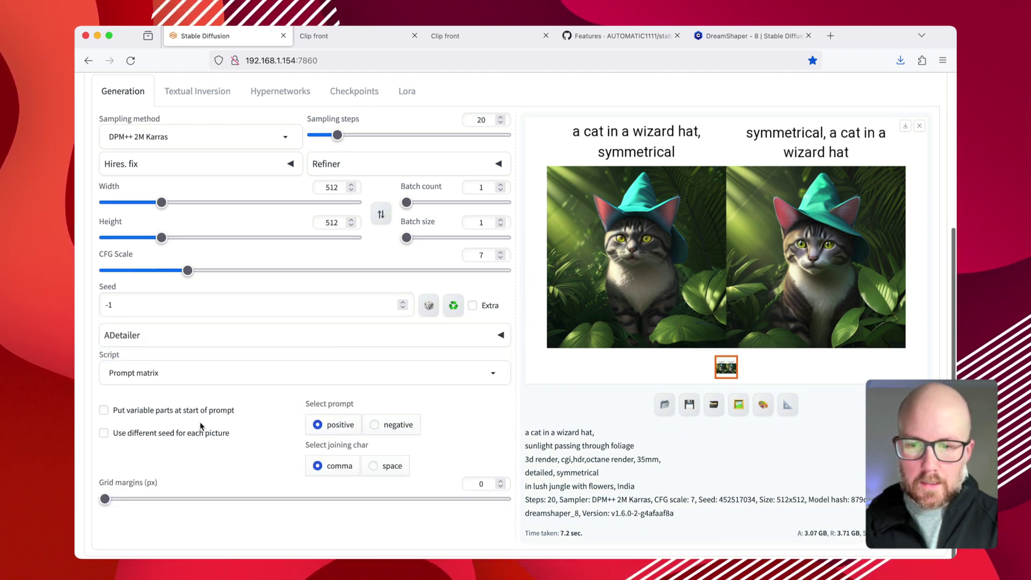
scroll(201, 426, "up", 5)
left_click(163, 159)
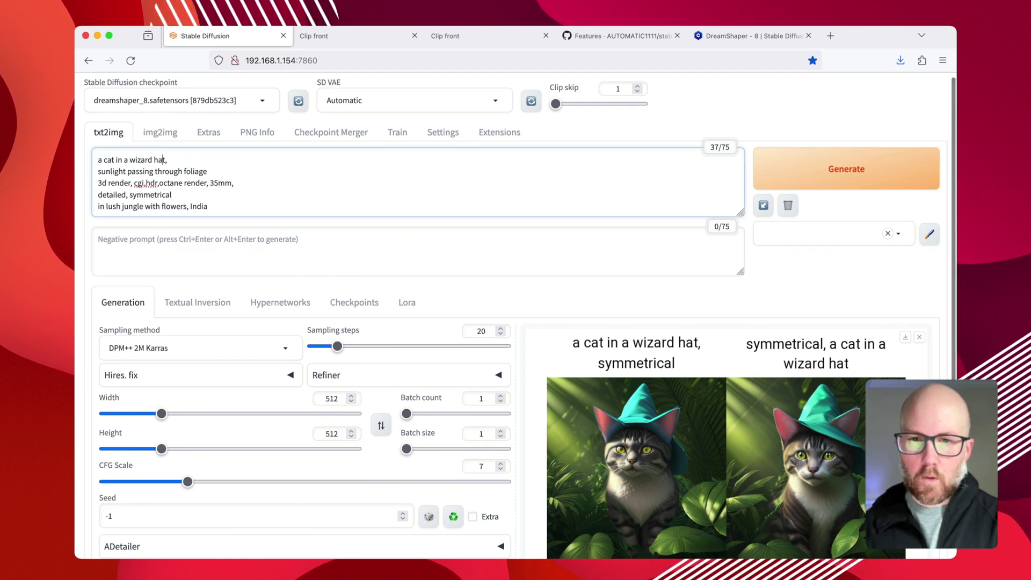
left_click(166, 160)
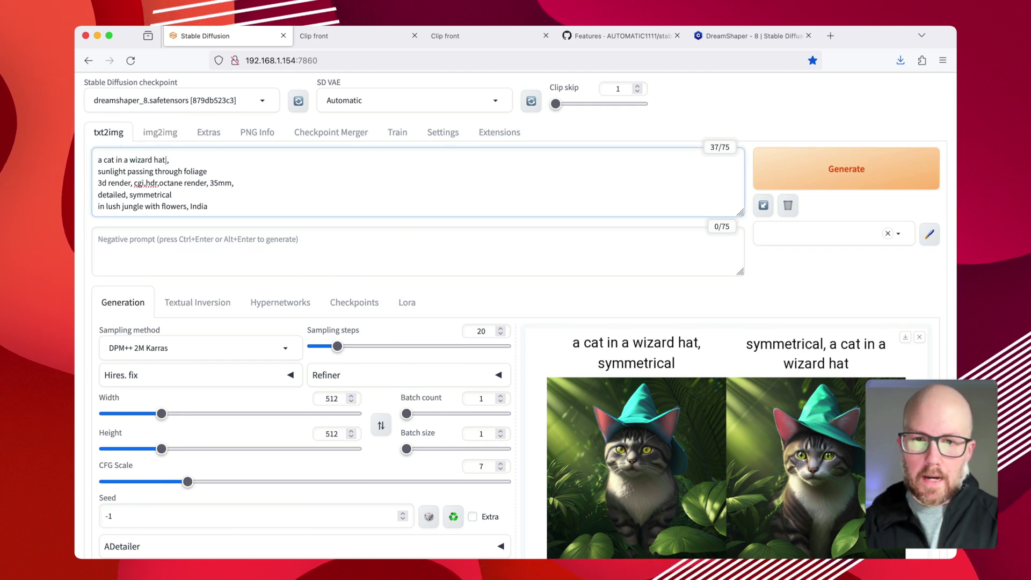
type("h")
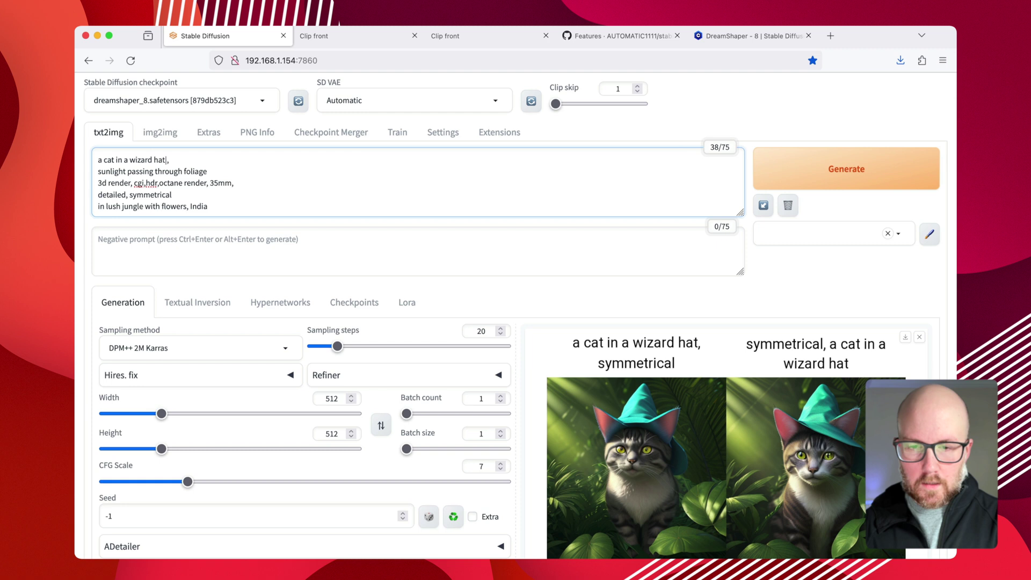
type("at|astronaut")
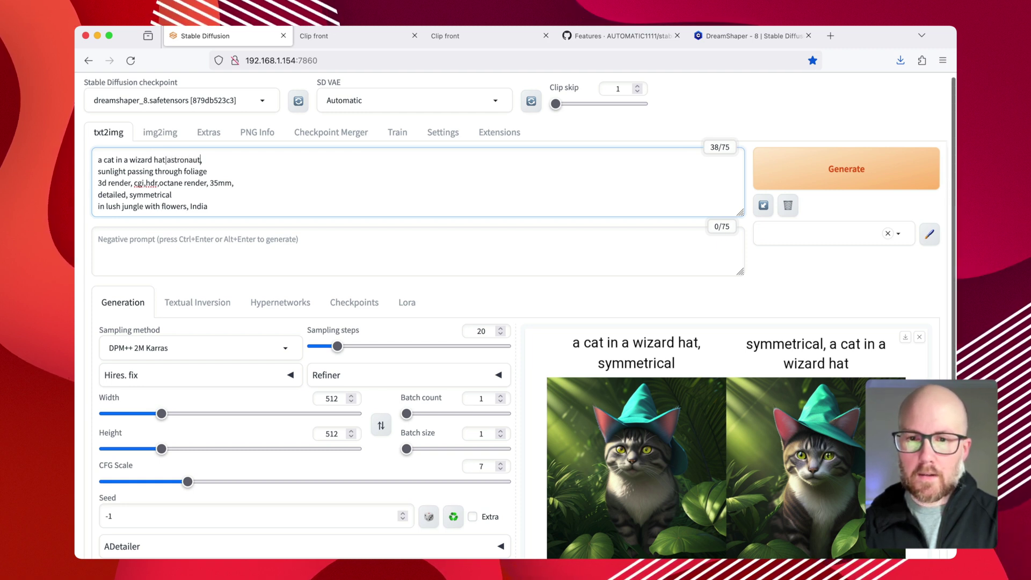
type(" helmet")
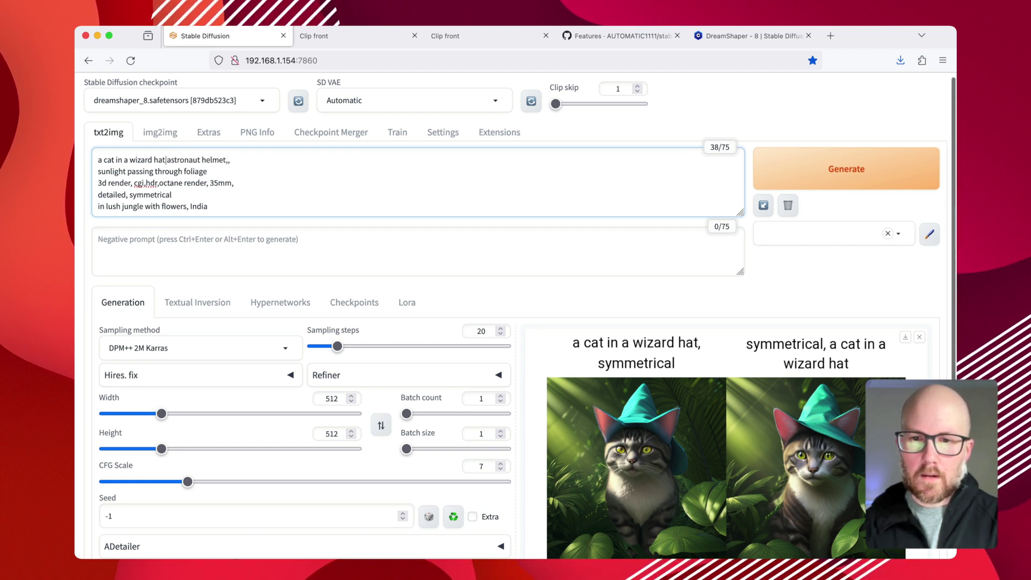
type("|r")
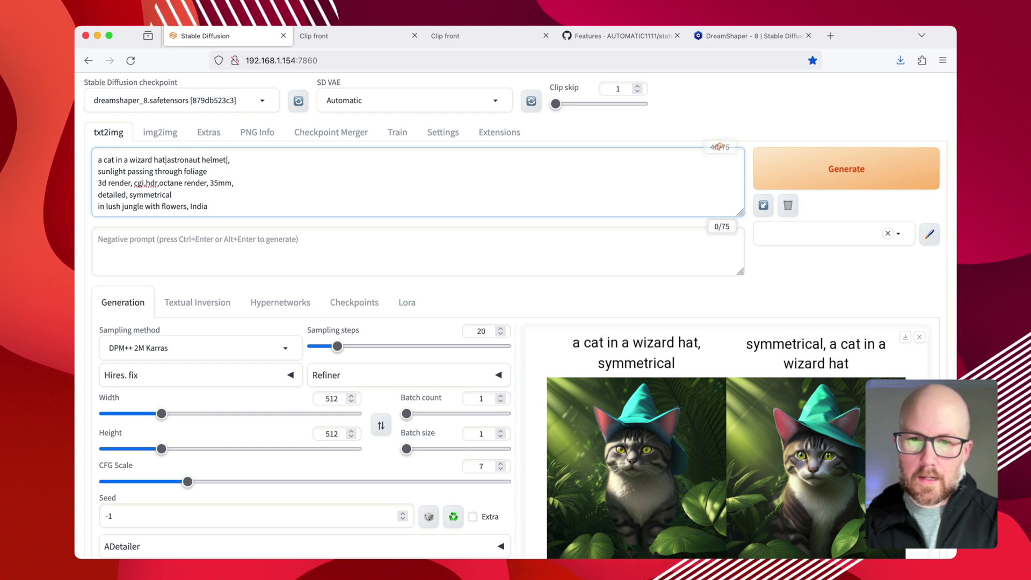
type("acecar helmet")
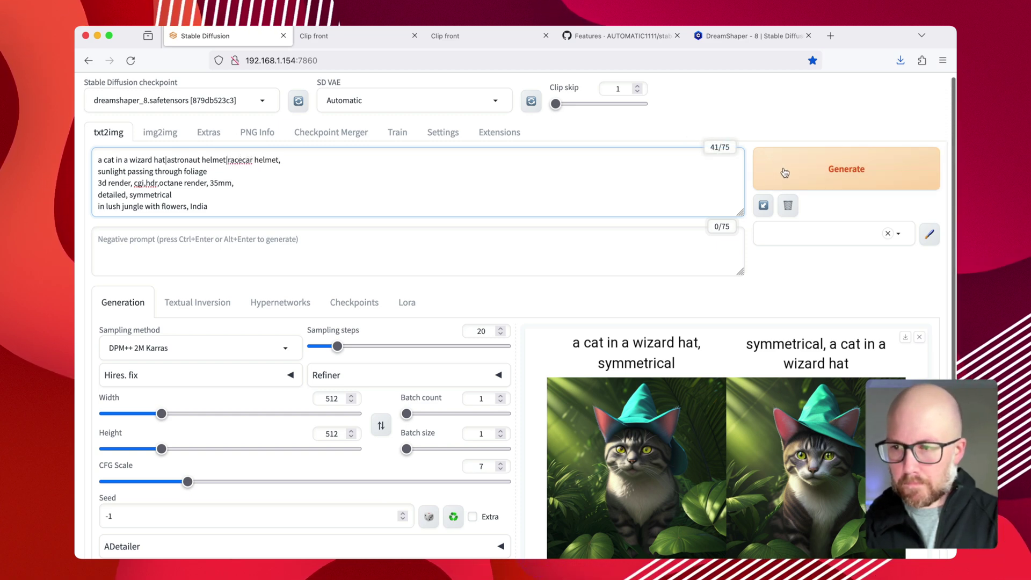
Step: Generate the 2x2 helmet Prompt matrix grid, view it enlarged, then close the enlarged view
left_click(846, 169)
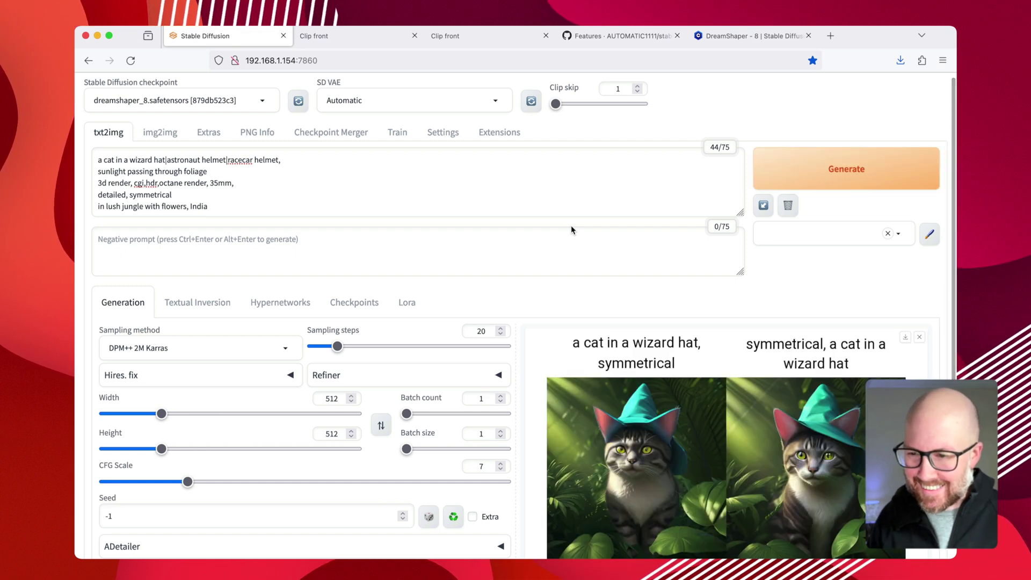
scroll(571, 225, "down", 3)
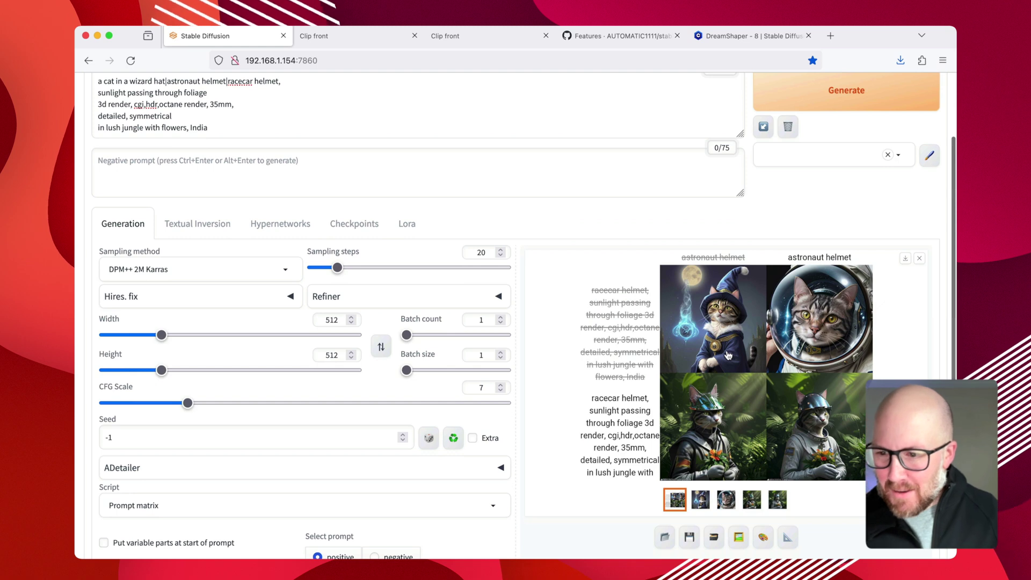
left_click(728, 356)
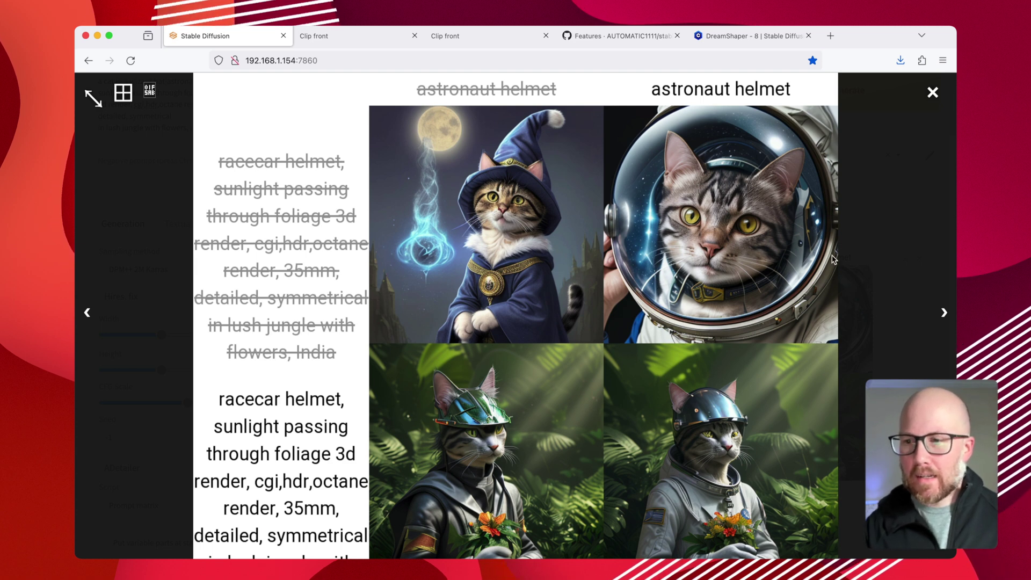
left_click(886, 215)
scroll(265, 139, "up", 2)
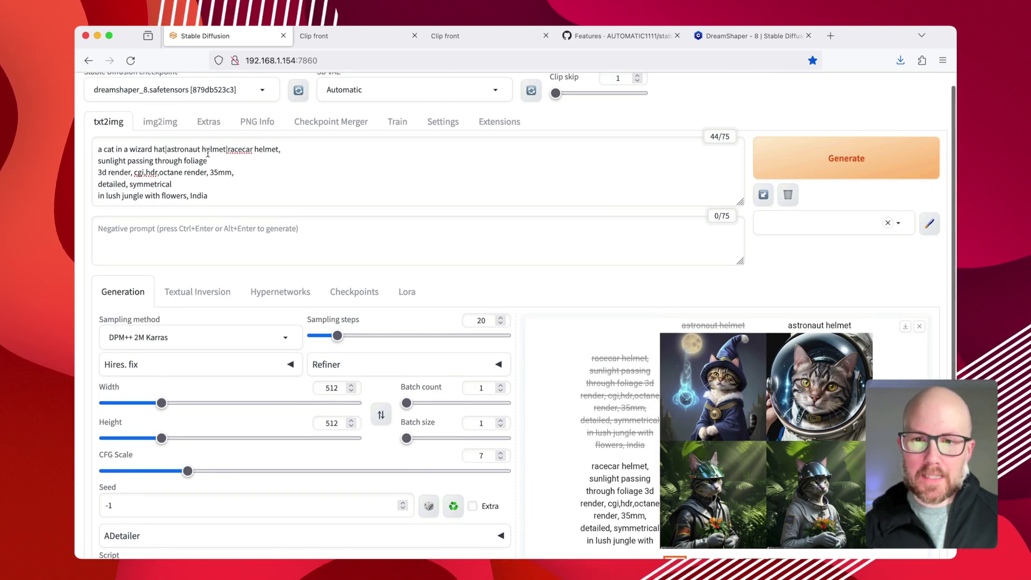